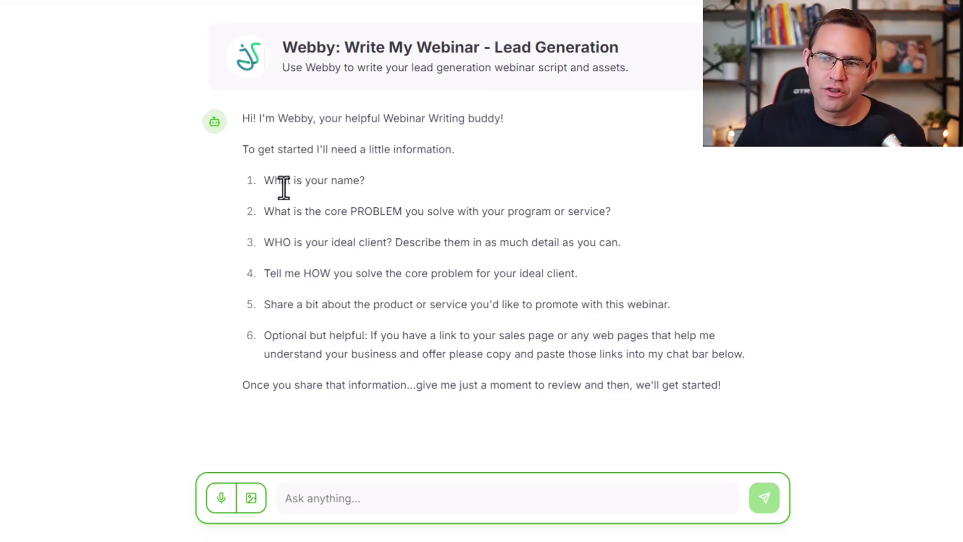
Review Webby's intake questions: name, core problem, ideal client, solution and product
drag(266, 182, 376, 187)
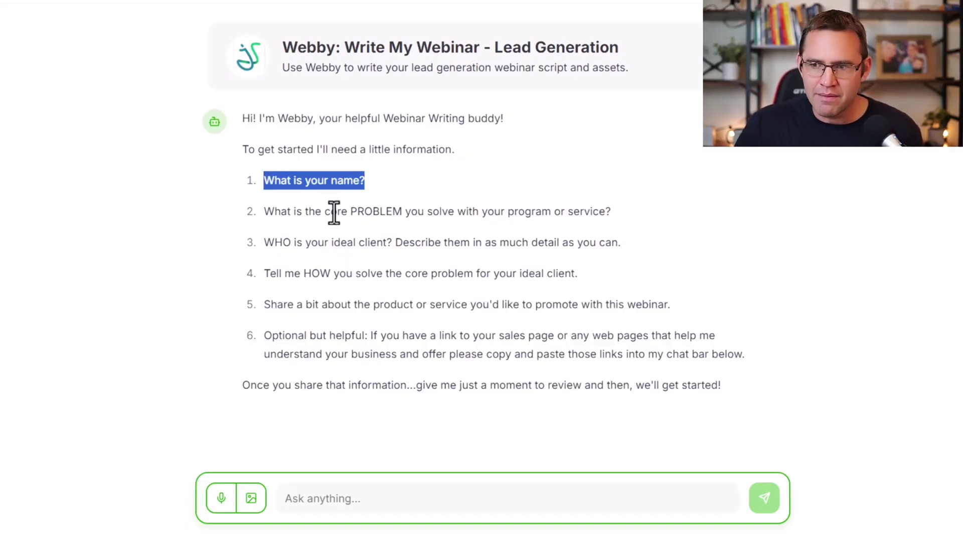
drag(347, 211, 458, 212)
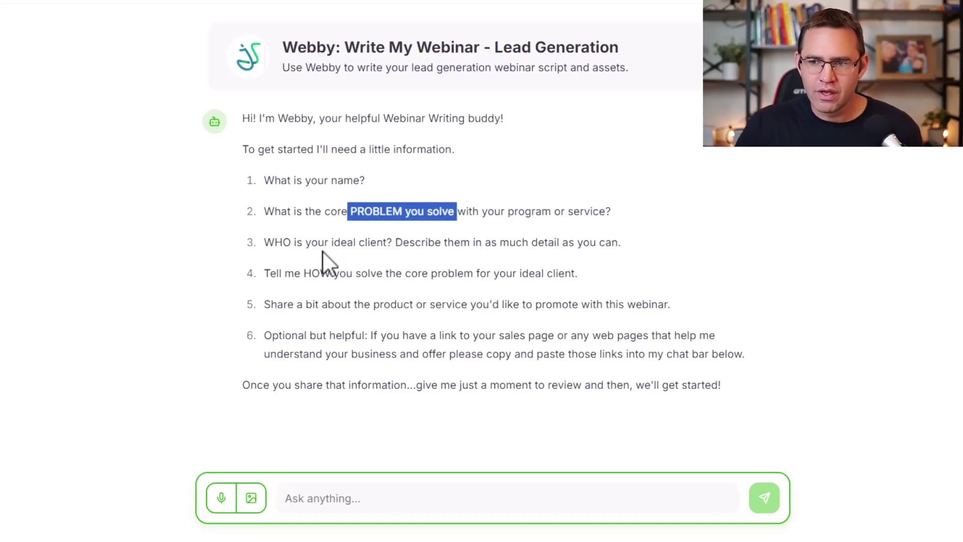
drag(275, 243, 376, 243)
drag(312, 273, 418, 275)
click(366, 303)
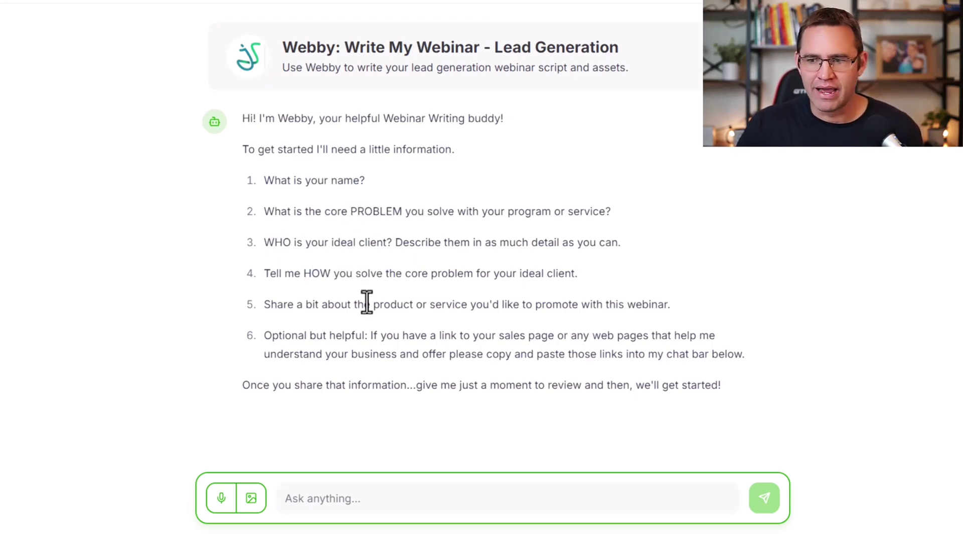
drag(294, 304, 467, 300)
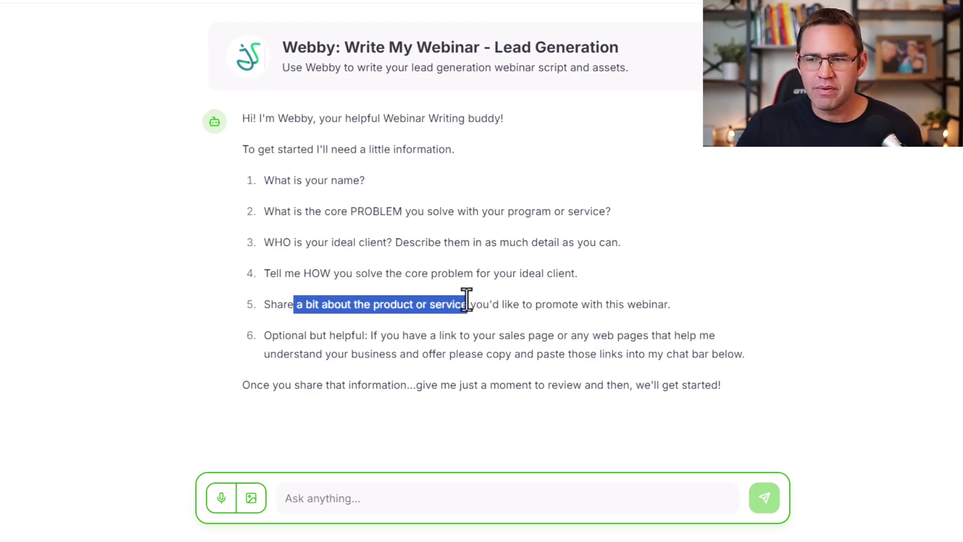
click(394, 338)
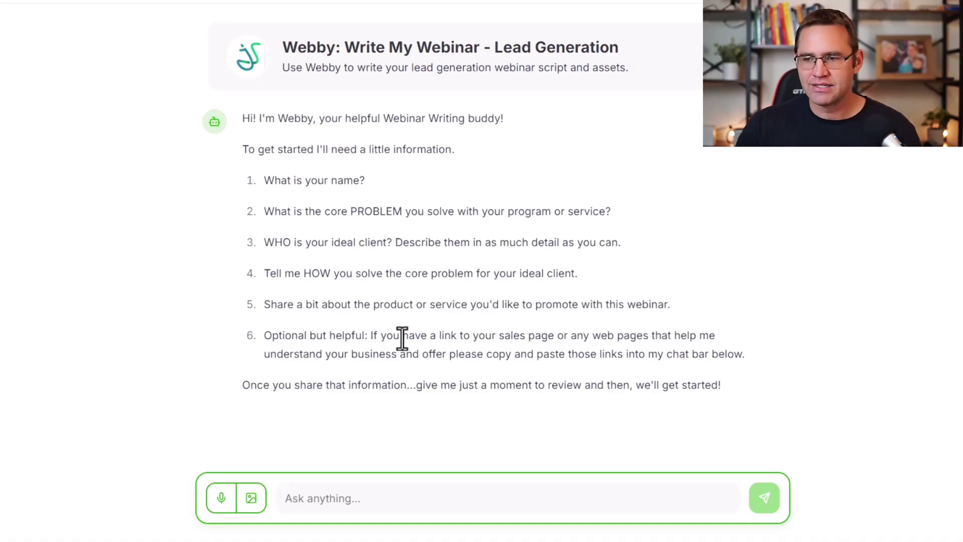
Paste the prepared coaching business description and send it to Webby
click(351, 498)
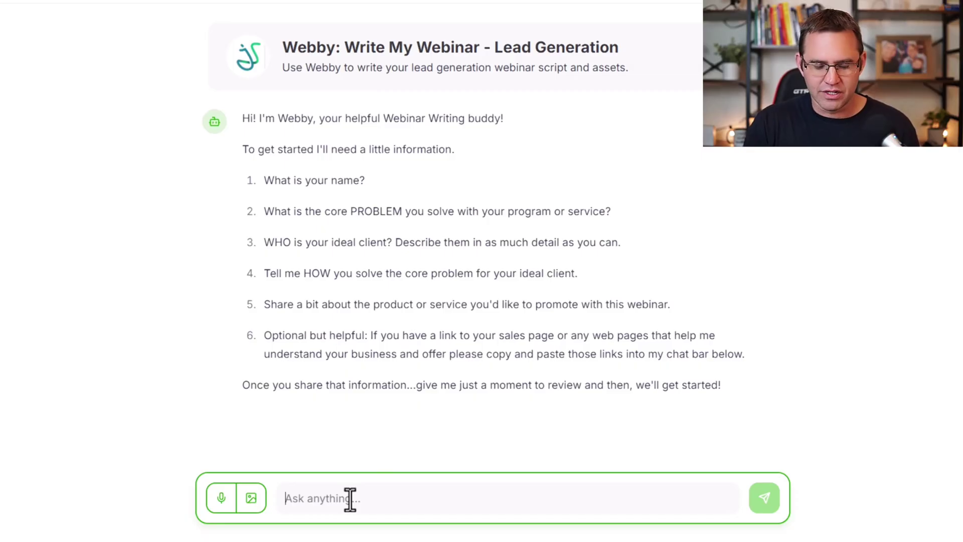
text(My name is Marie Smith. My ideal client is a busy mom in her late 20s or early 30s with a child yelling and not listening. The core problem I help with is to stop their children from yelling at them and get them to listen without yelling back at the child. I do this by helping the mother stop the child's yelling on the spot, giving her key strategies for redirecting behavior toward a calm interaction, and giving the mom skills to make more permanent changes in the child's behavior. I have a coaching program that is 90 days where I teach the moms these skills.)
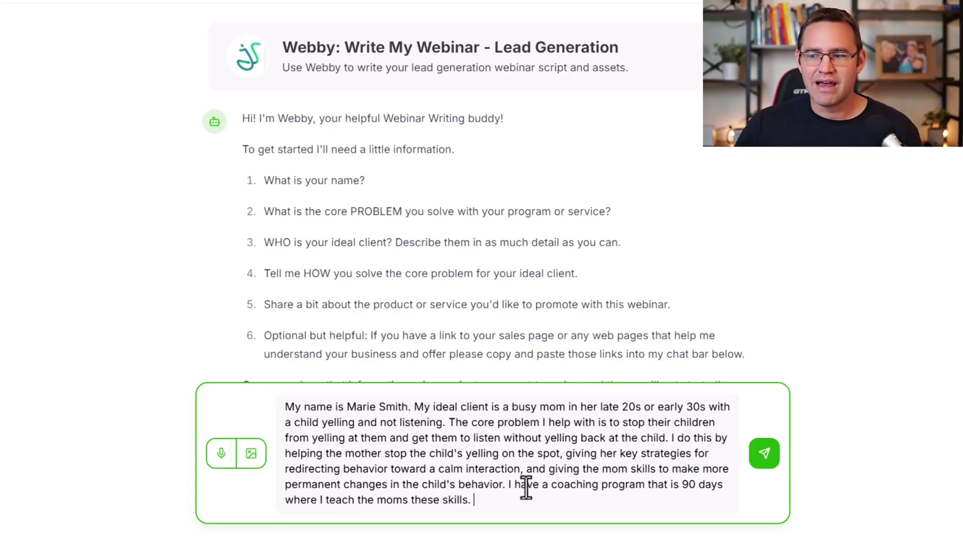
click(765, 453)
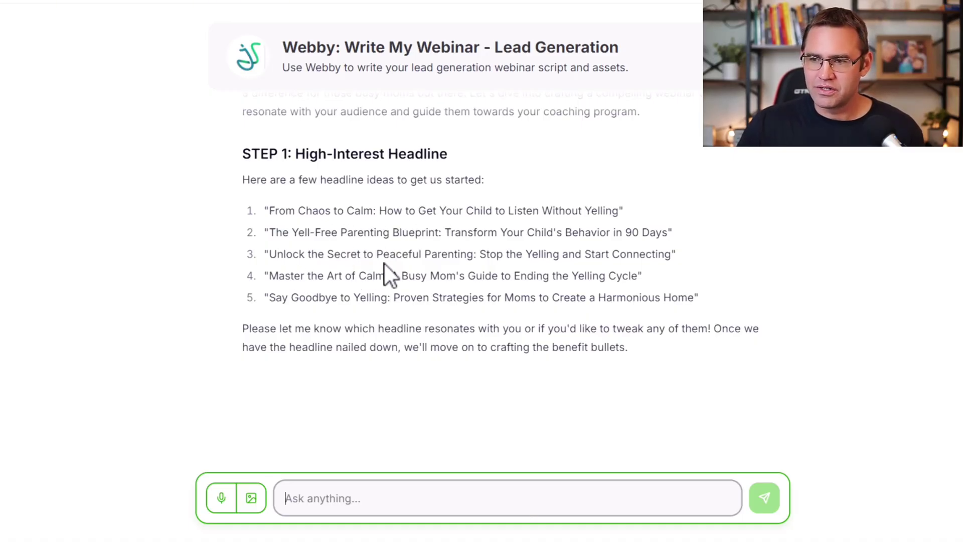
Reply '1' to choose the 'From Chaos to Calm' headline
drag(270, 211, 629, 208)
click(415, 496)
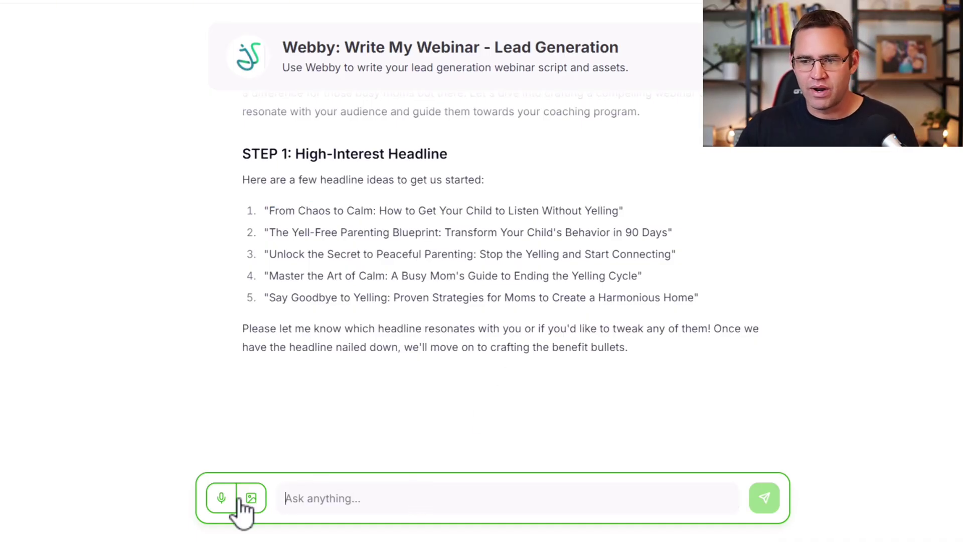
text(1)
key(Return)
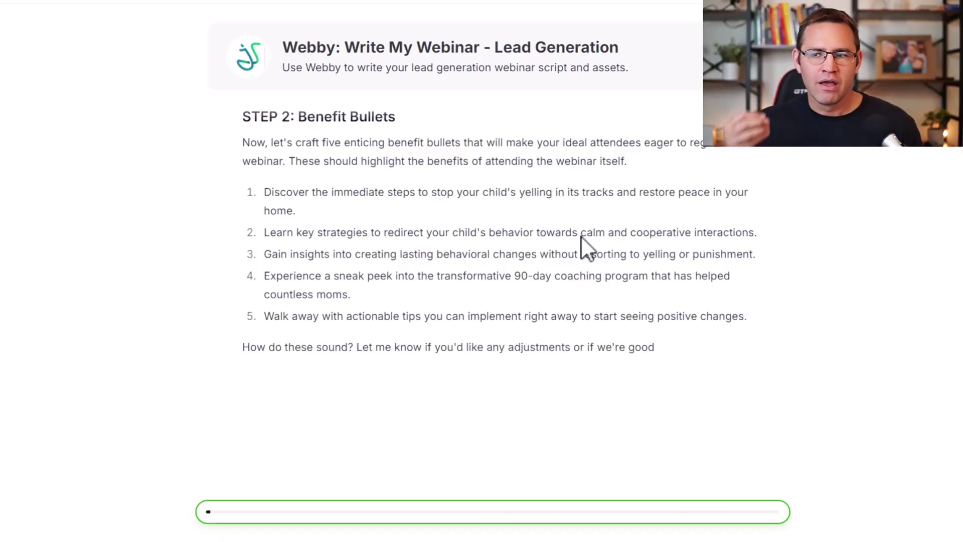
scroll(566, 210, up, 3)
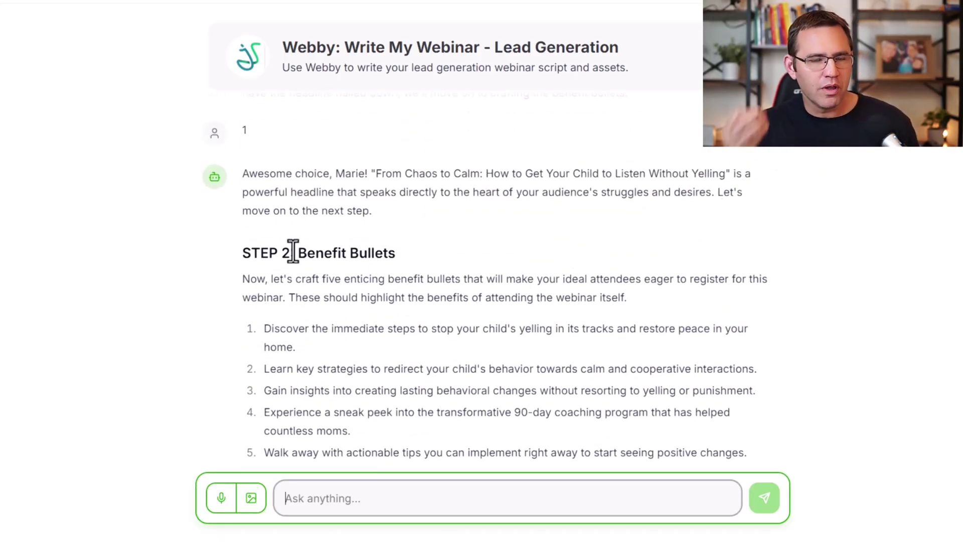
scroll(340, 279, down, 2)
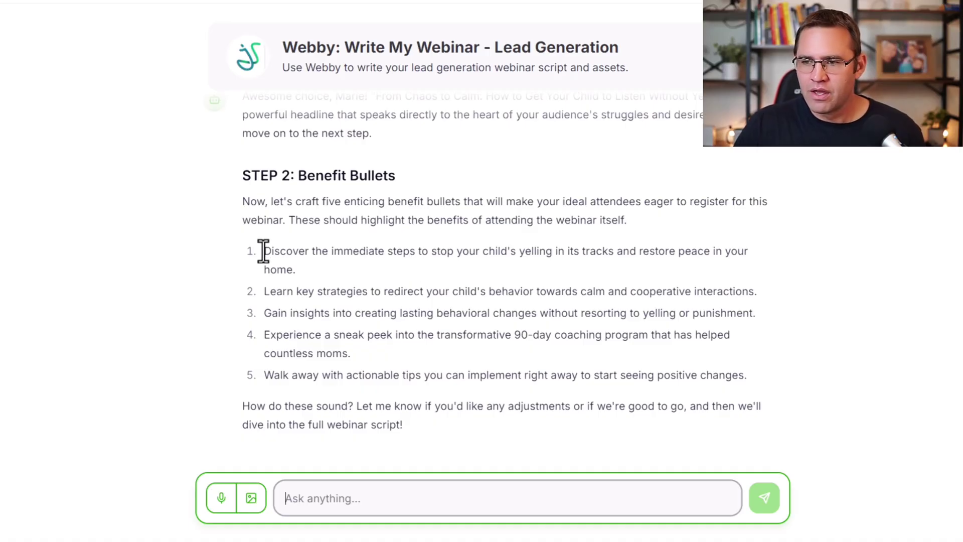
drag(265, 249, 389, 270)
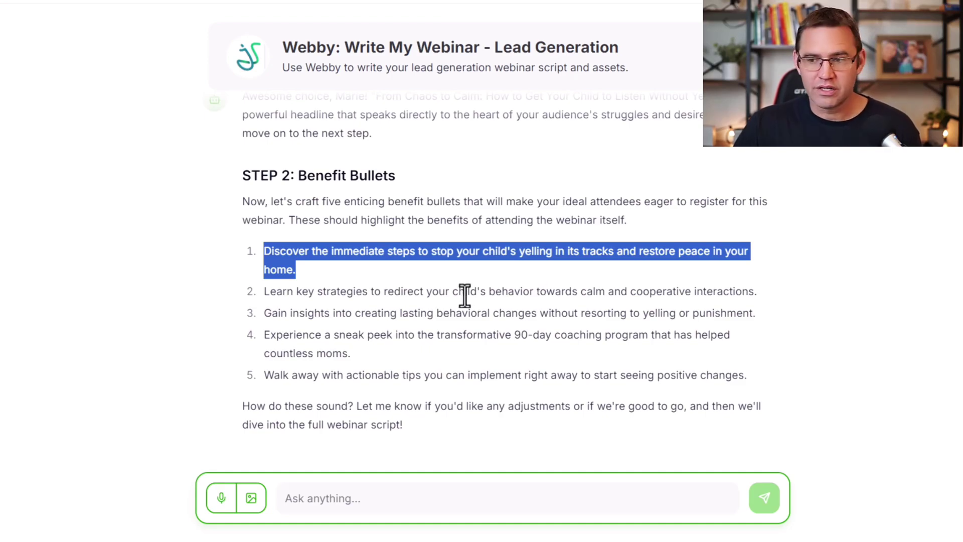
click(449, 296)
drag(270, 292, 572, 297)
click(318, 314)
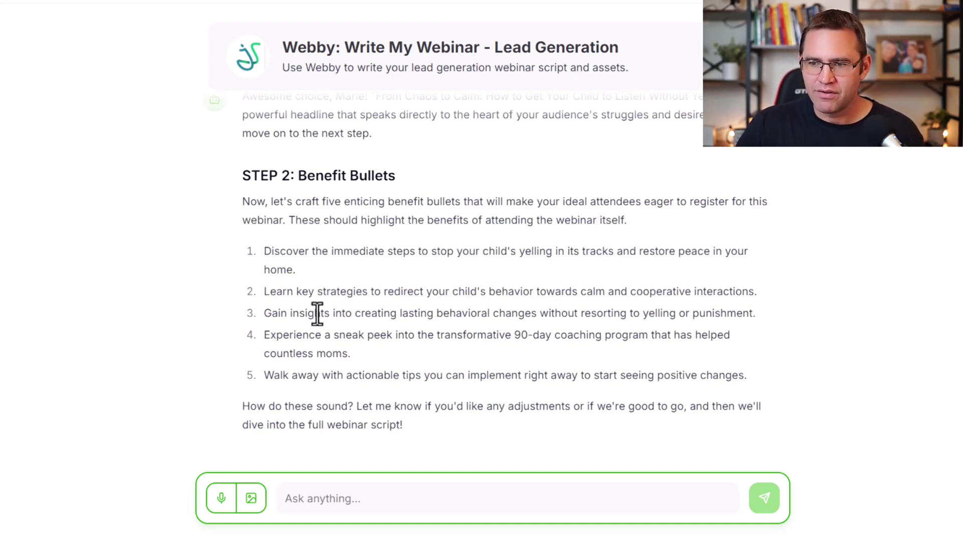
drag(281, 313, 473, 321)
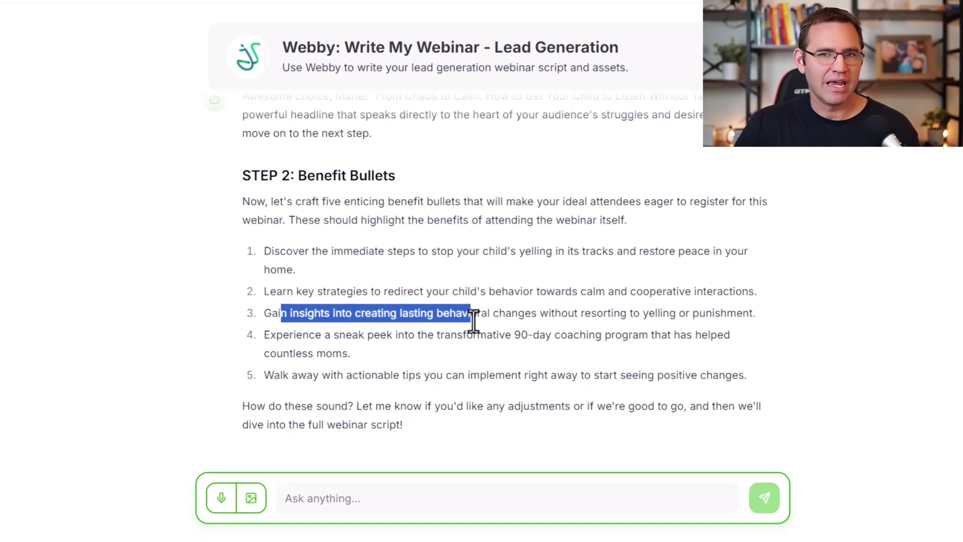
click(473, 321)
scroll(473, 317, down, 2)
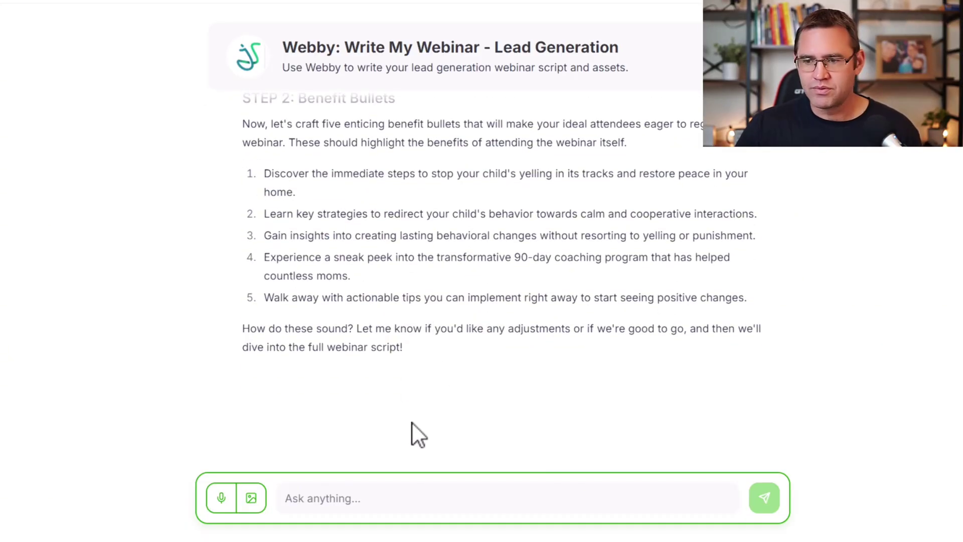
scroll(416, 423, up, 4)
scroll(421, 429, down, 2)
Reply 'good to go' to approve the five benefit bullets
click(398, 493)
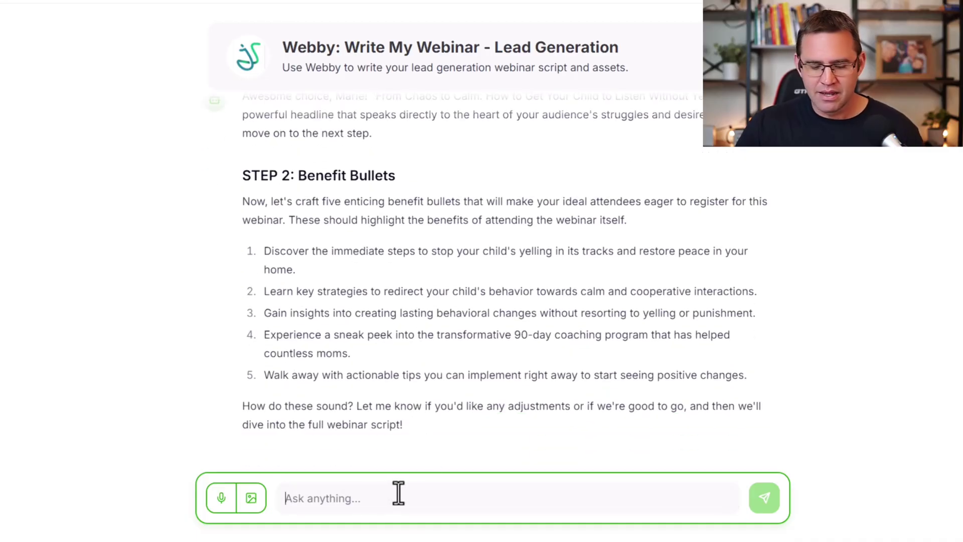
text(good to go)
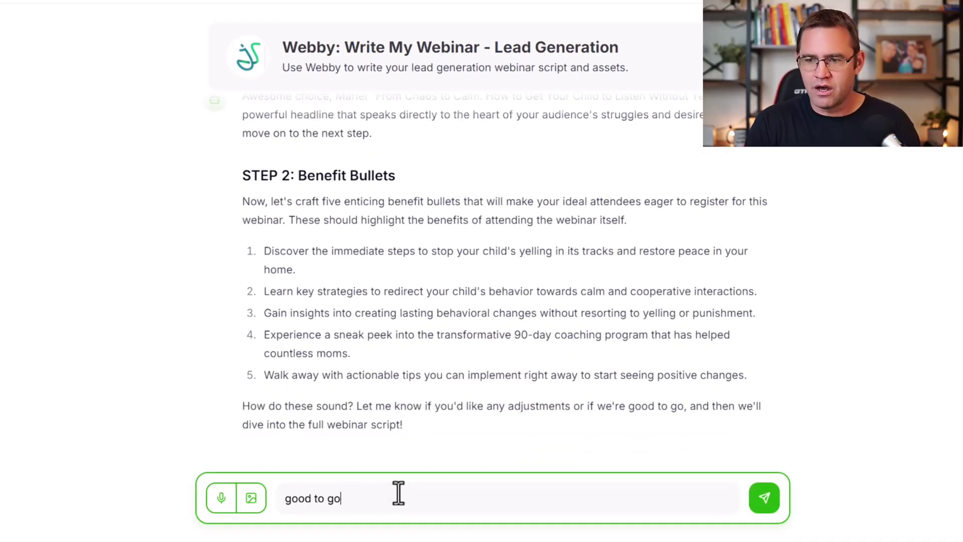
key(Return)
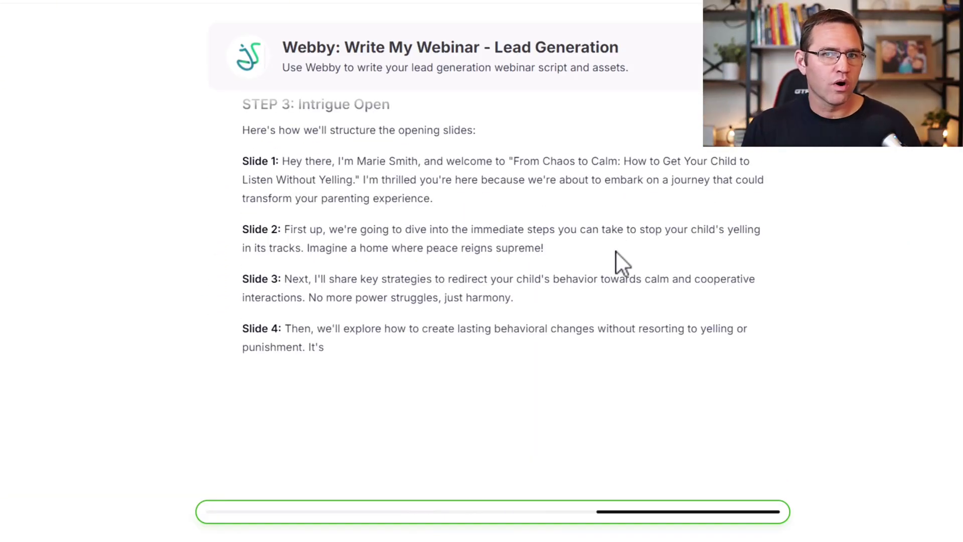
scroll(398, 229, up, 3)
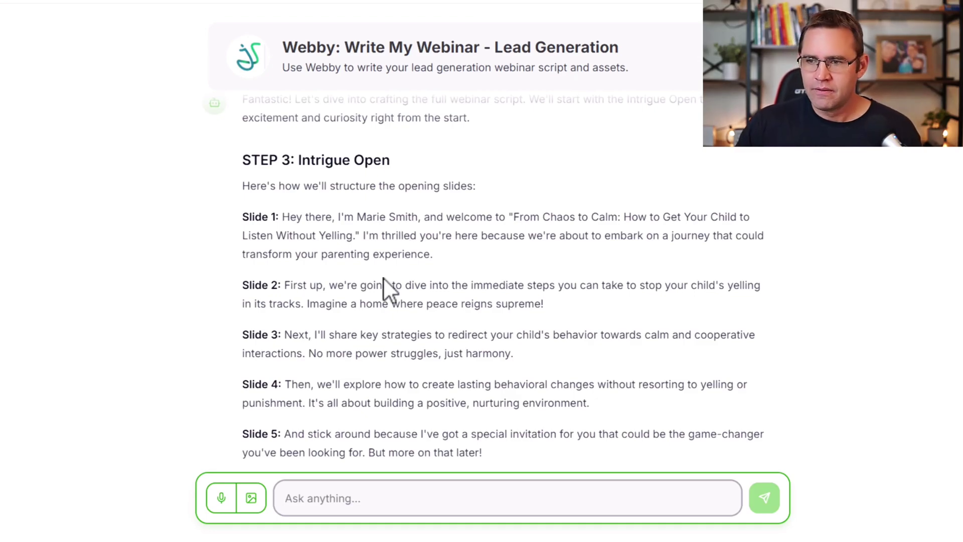
drag(316, 222, 506, 271)
scroll(406, 290, down, 2)
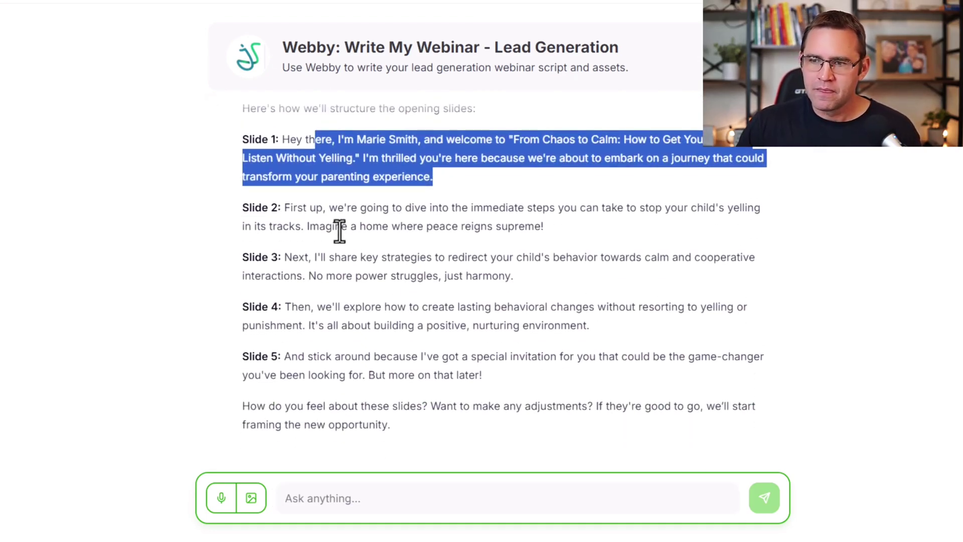
click(351, 200)
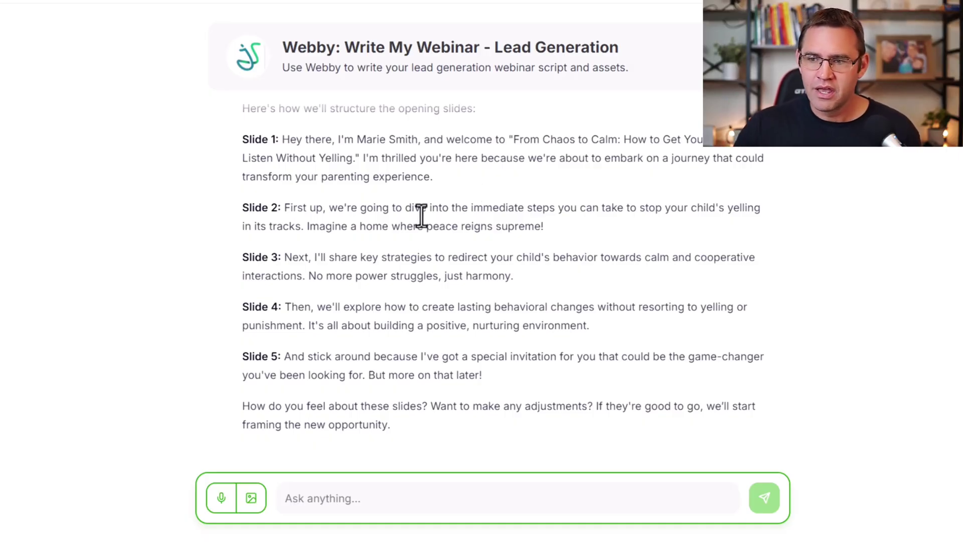
drag(360, 207, 570, 224)
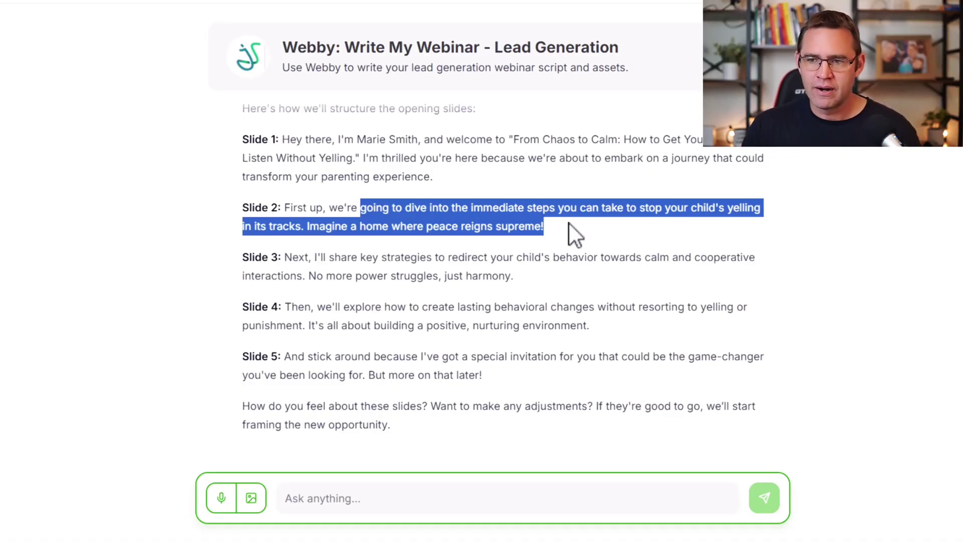
drag(456, 272, 535, 274)
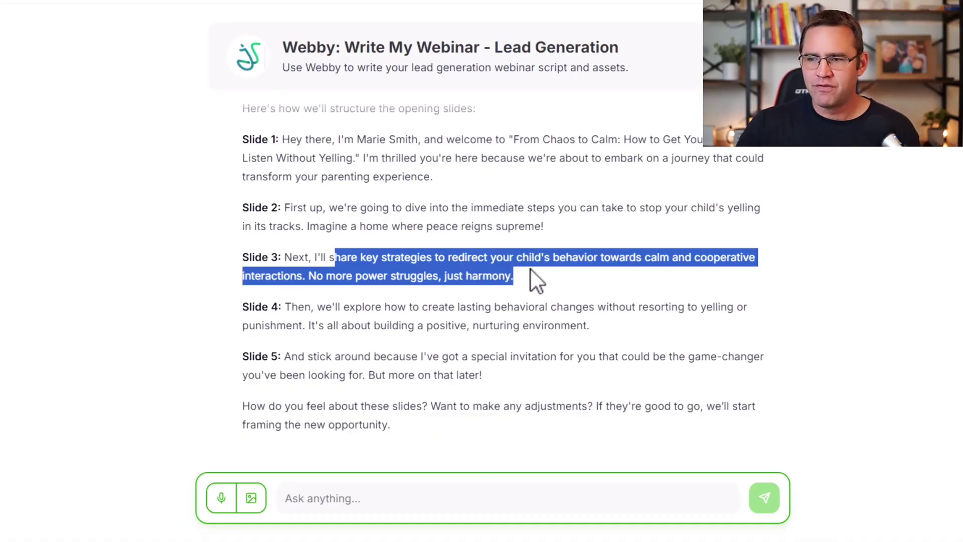
drag(318, 308, 583, 324)
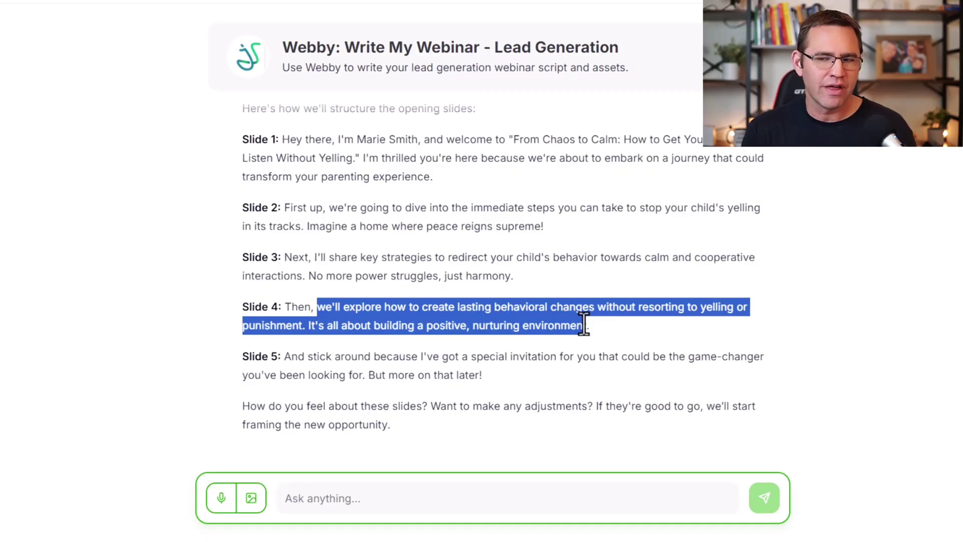
drag(291, 356, 474, 369)
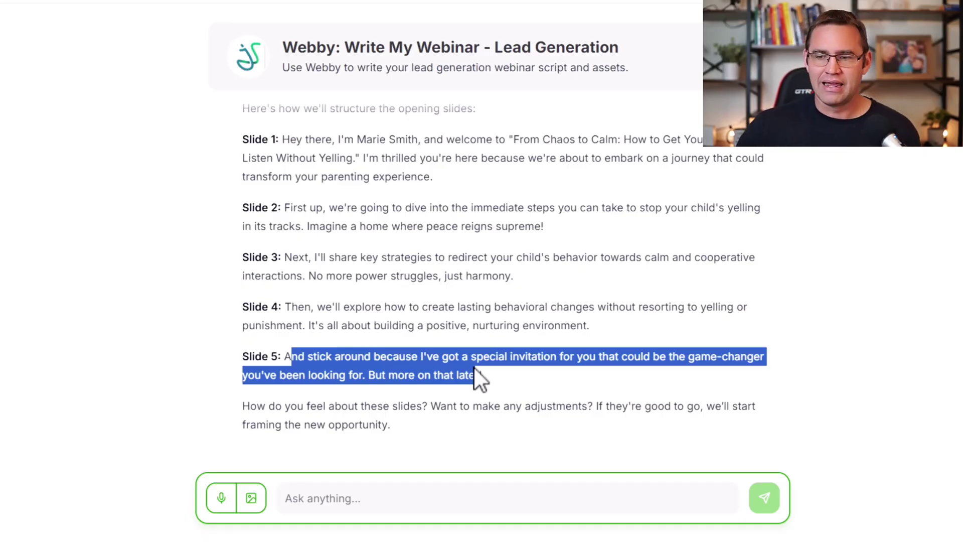
click(491, 380)
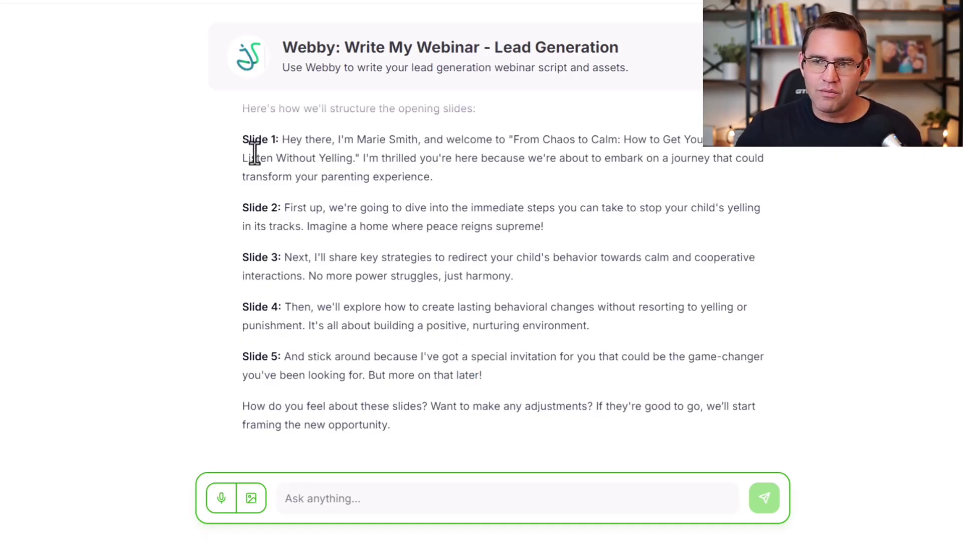
drag(255, 140, 523, 207)
drag(244, 208, 454, 306)
drag(350, 354, 489, 372)
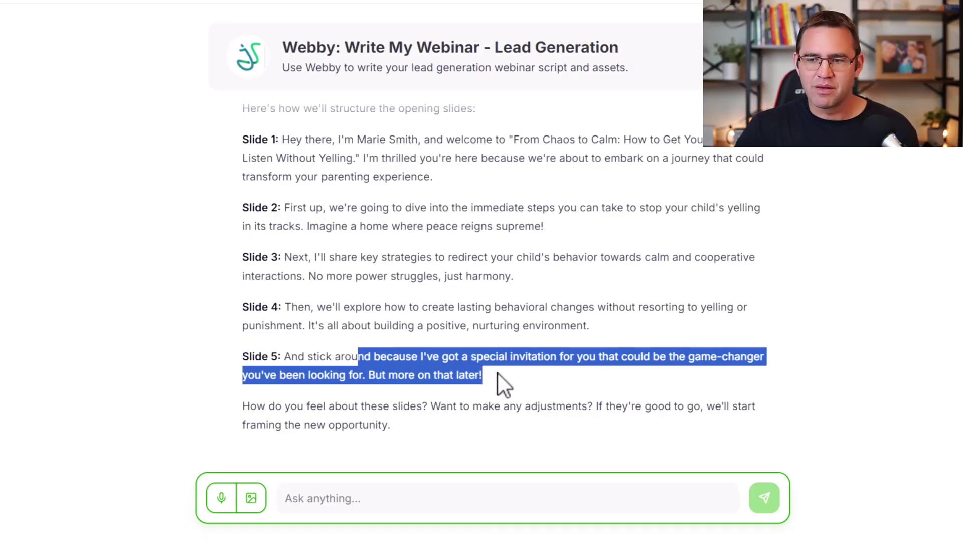
click(499, 375)
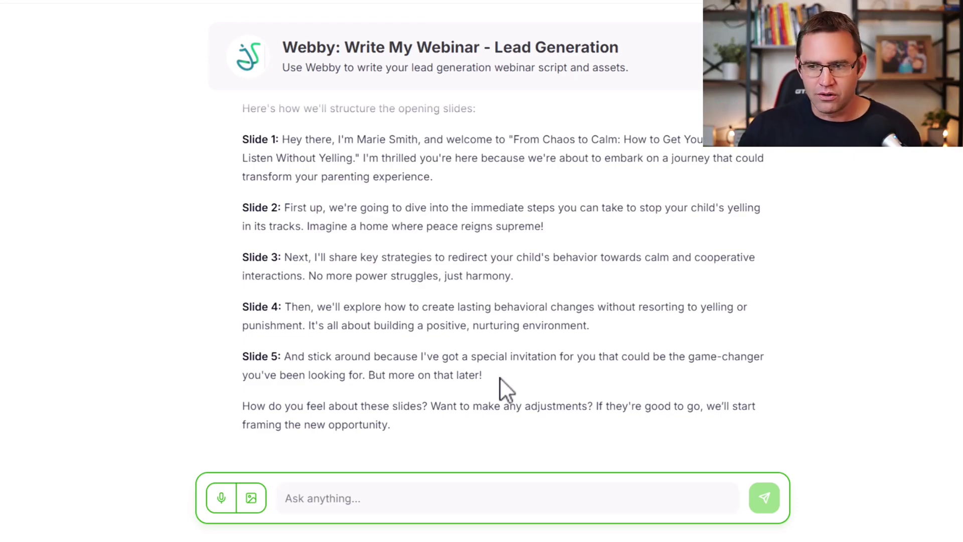
click(443, 487)
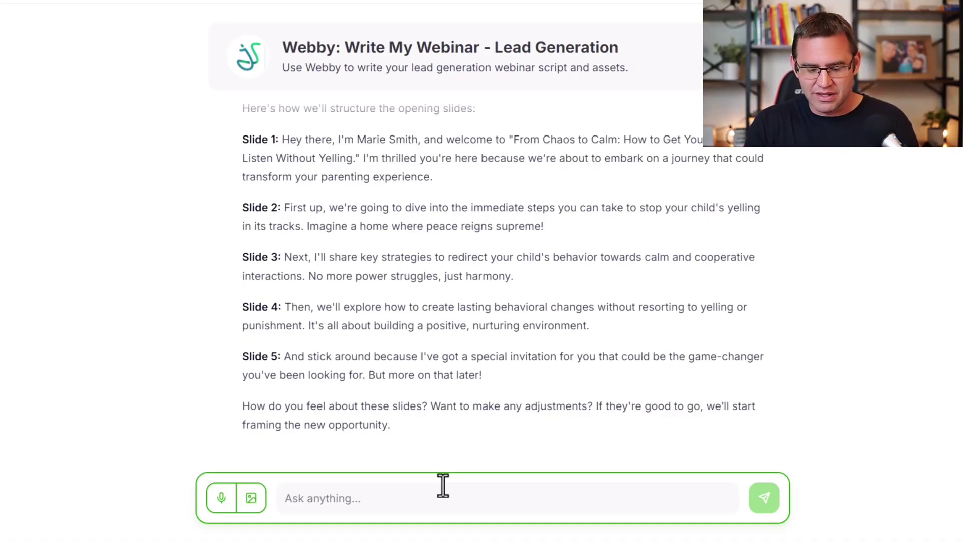
Reply 'yes' to accept opening slides 1–5 and continue to Step 4
text(yes)
key(Return)
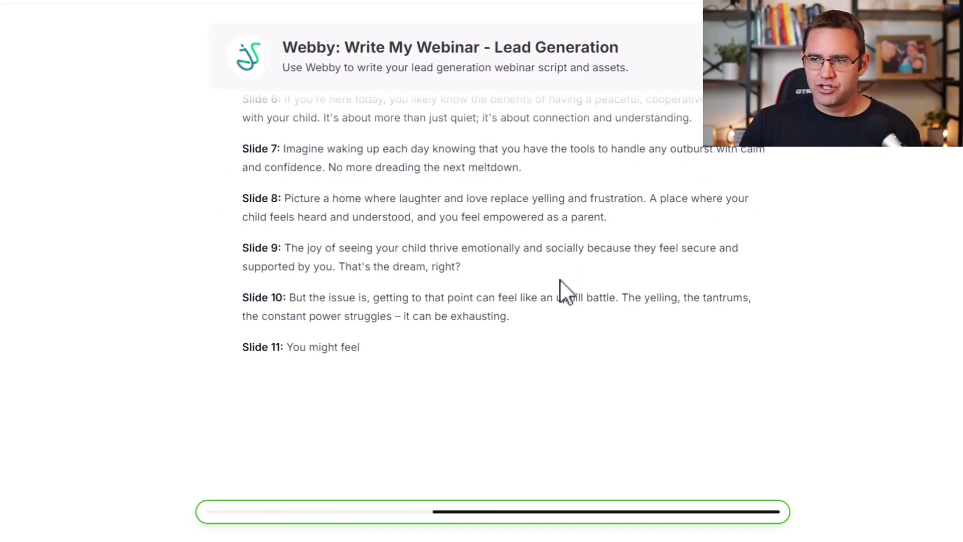
scroll(561, 281, up, 3)
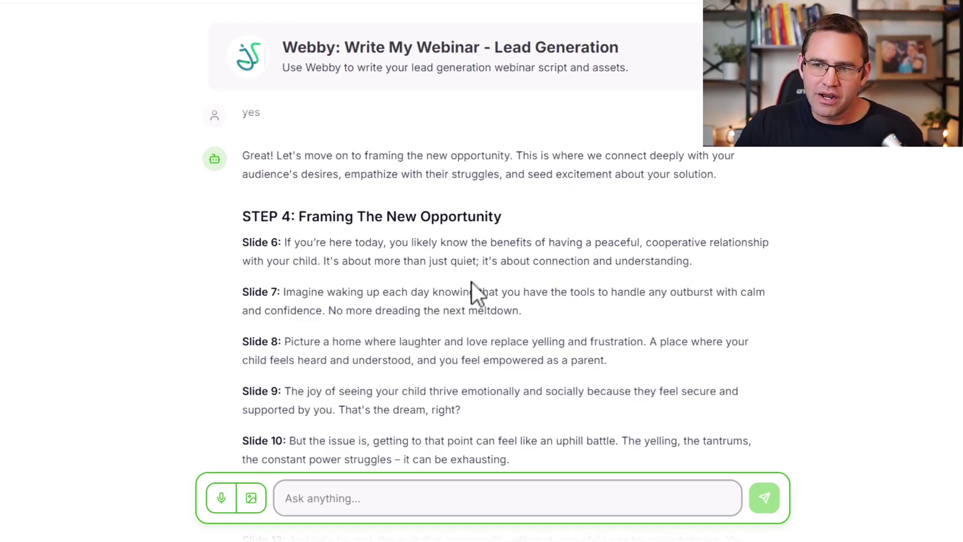
scroll(471, 281, down, 2)
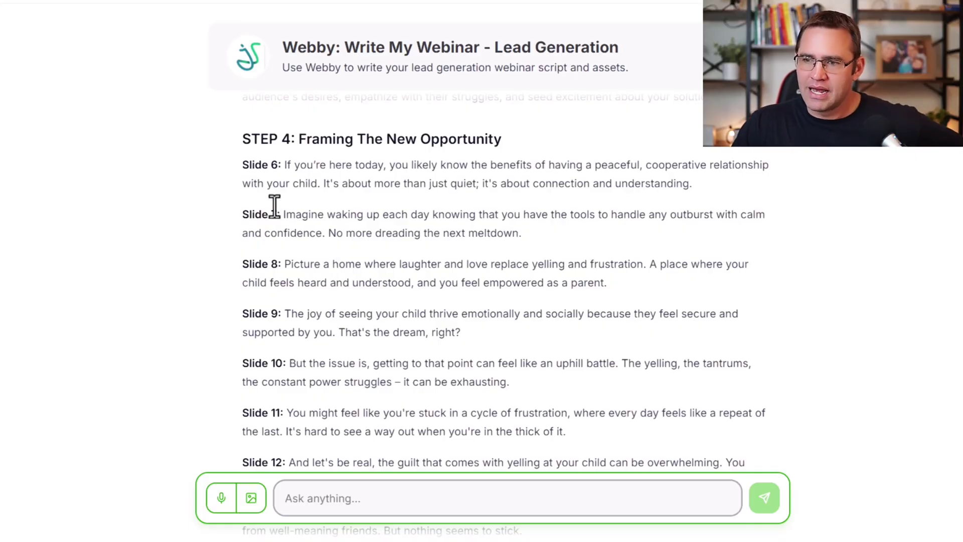
drag(236, 165, 456, 333)
click(475, 283)
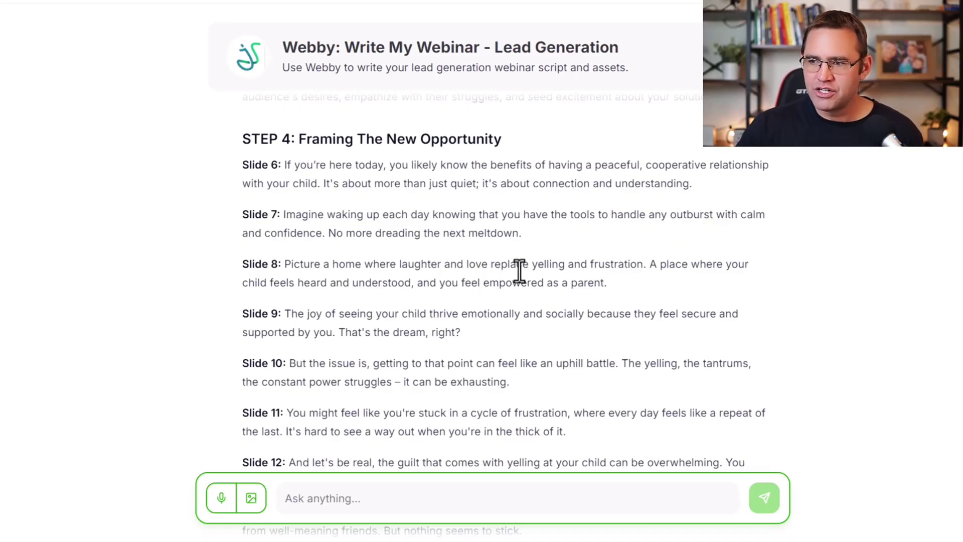
drag(489, 216, 554, 236)
click(562, 301)
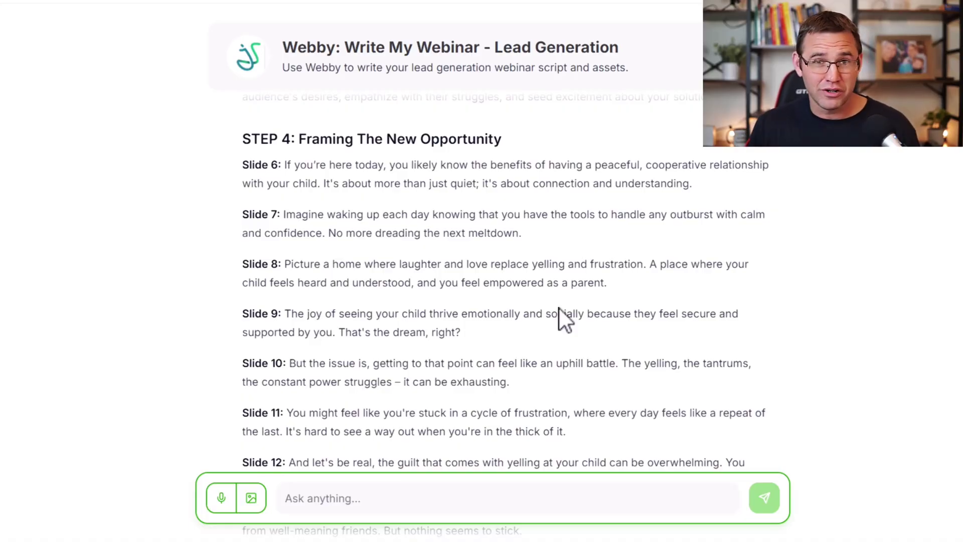
scroll(481, 301, down, 2)
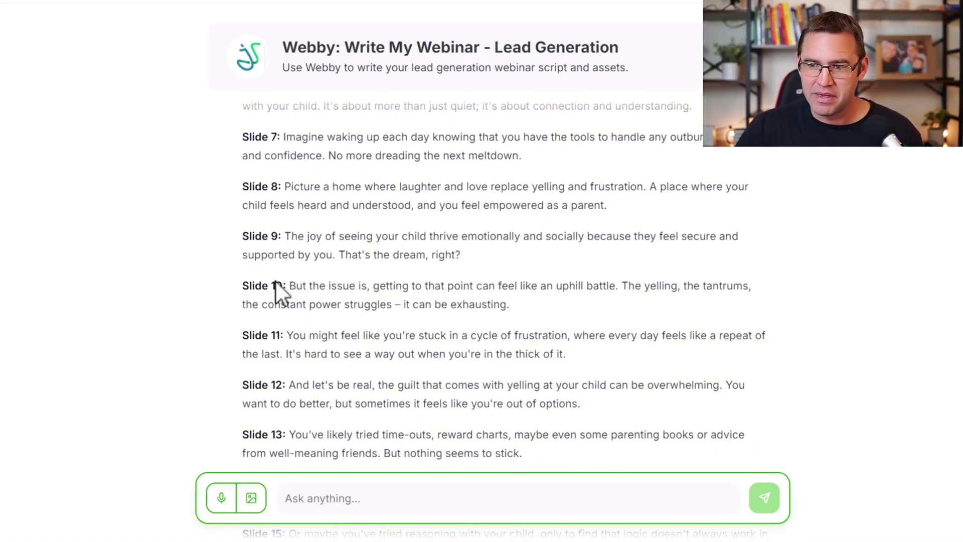
drag(283, 286, 590, 317)
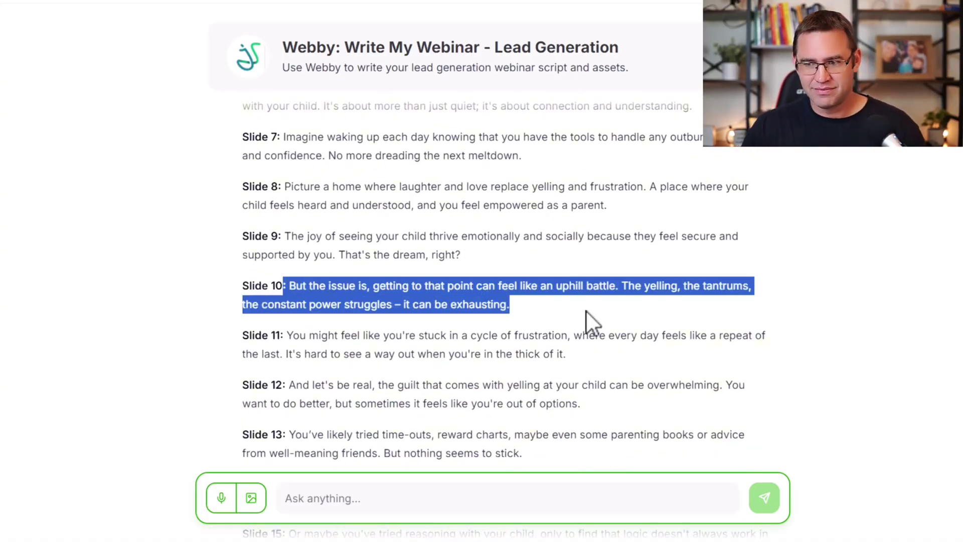
scroll(589, 313, down, 5)
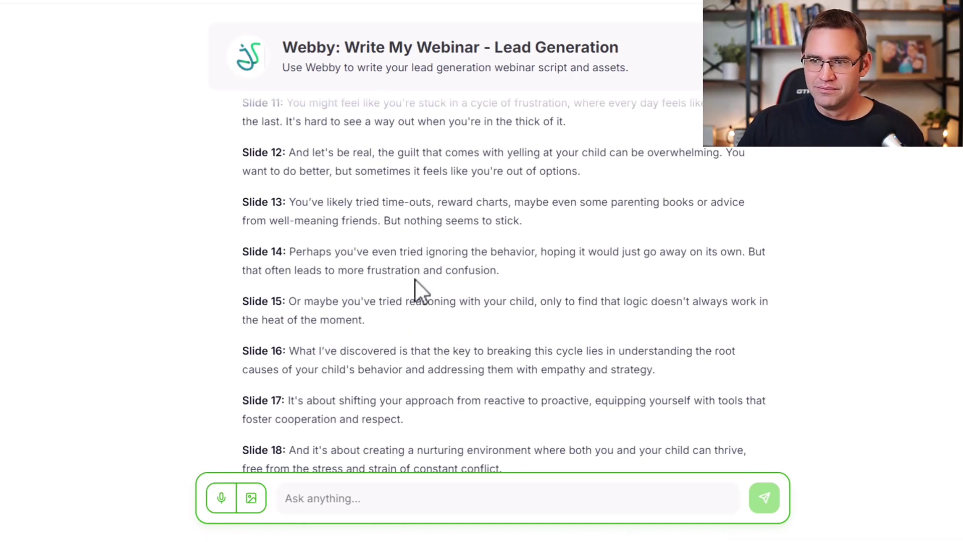
drag(283, 201, 499, 216)
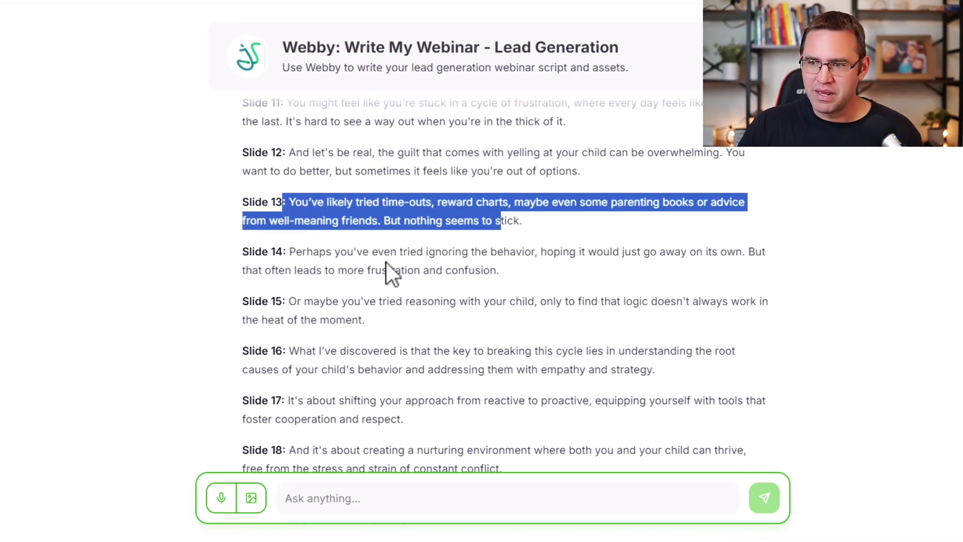
drag(372, 251, 471, 288)
scroll(471, 288, down, 2)
drag(312, 274, 538, 295)
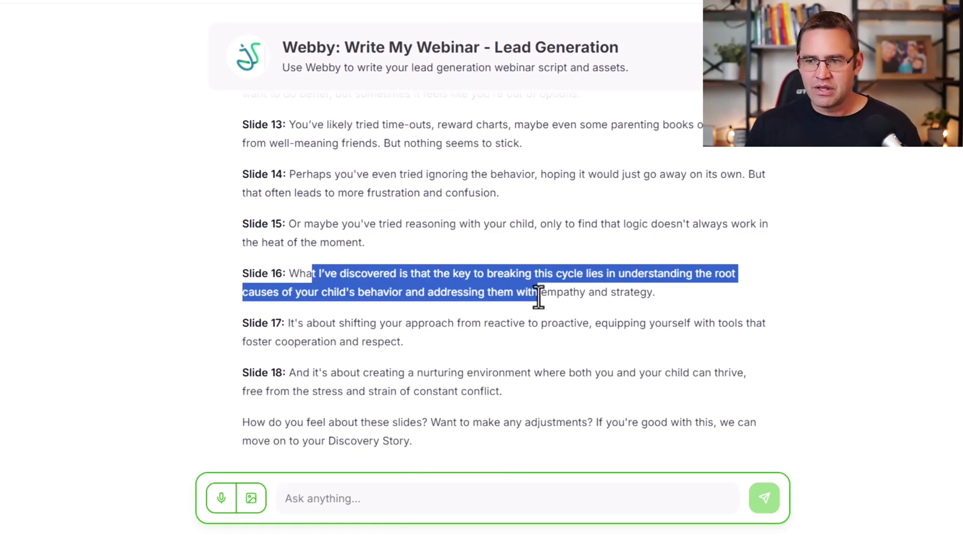
drag(371, 341, 483, 347)
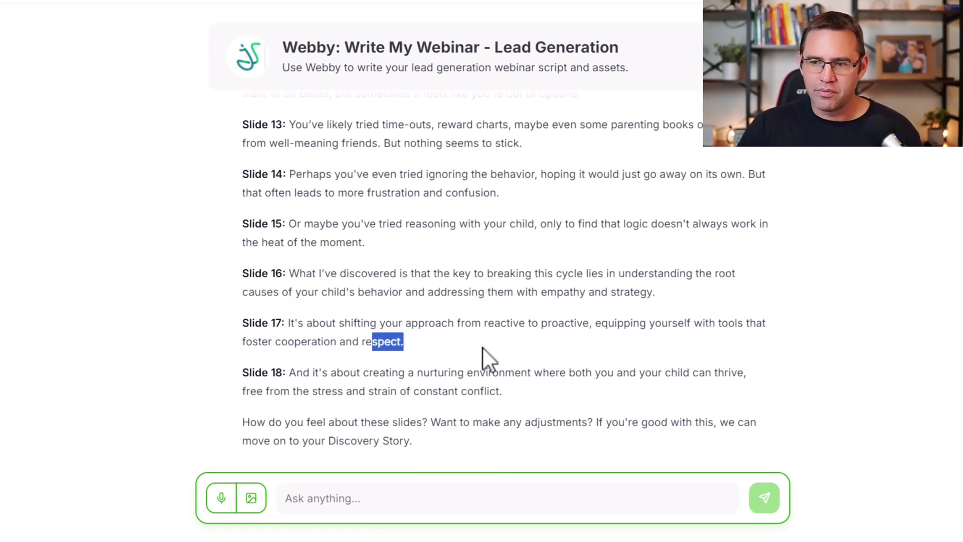
click(483, 347)
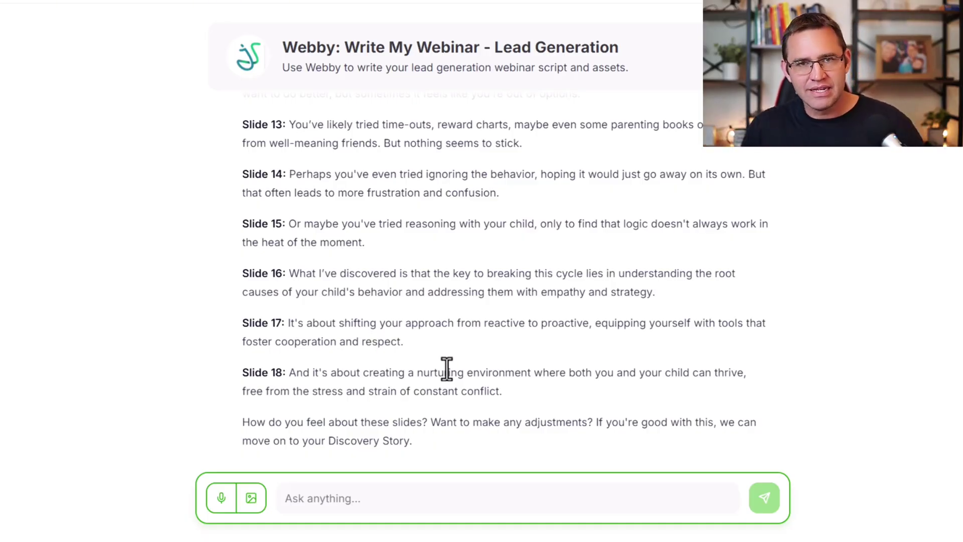
scroll(447, 369, down, 2)
click(325, 498)
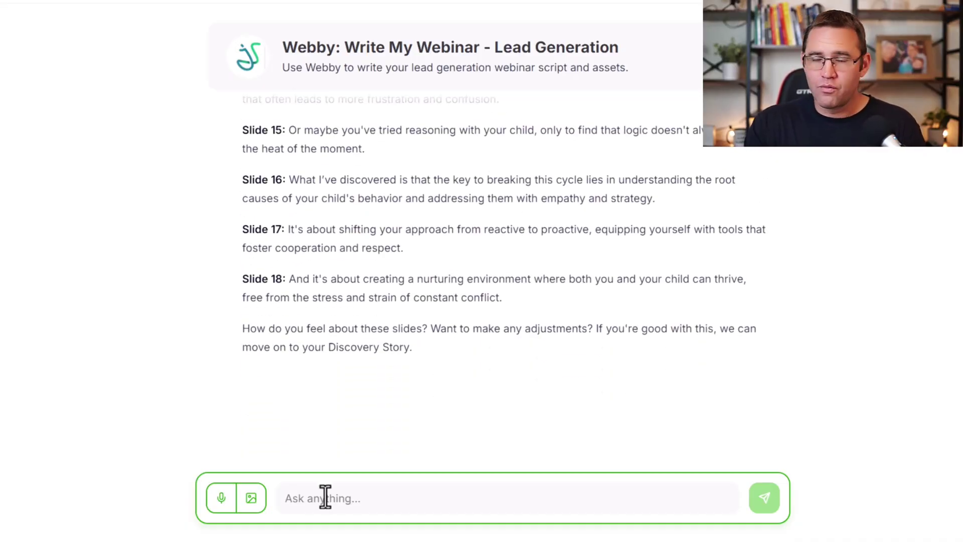
Reply 'yes' to approve the Step 4 slides, then paste the prepared discovery story
text(yes)
key(Return)
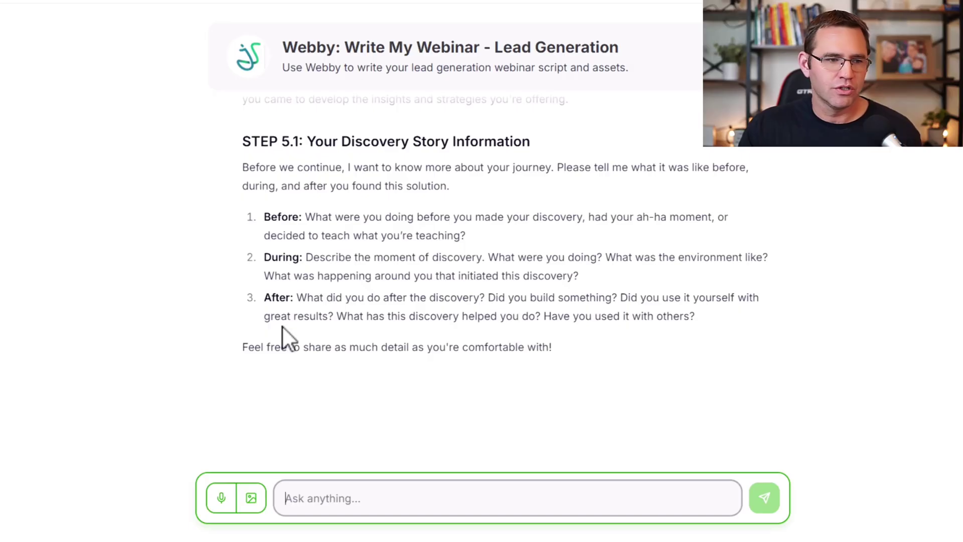
click(320, 497)
text(I have been a child psychologist for more than two decades, working with hundreds of other people's children, yet when I had my own child, I struggled with curbing my child's outbursts just like everyone else.  I distinctly remember when my child was in the middle of a raging fit after being told she couldn't go to the park that day. She became a completely different child, throwing things, yelling, saying how much she hated me. That's when I tried something completely new. And much to my surprise, it worked, instantly. I was amazed.  So I started teaching these strategies to other parents; they all reported amazing results. Ill-tempered kids stopped raging at their parents. As a result, their relationships improved, the household environment was more peaceful, and the parents felt less stress and more joy. Truly amazing!)
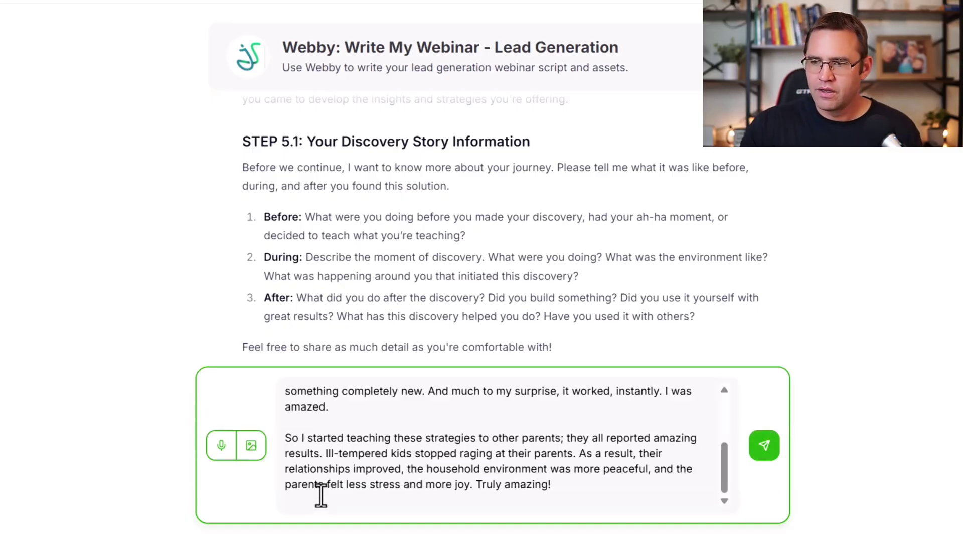
Check the pasted story against Webby's Before, During and After questions
scroll(572, 461, up, 5)
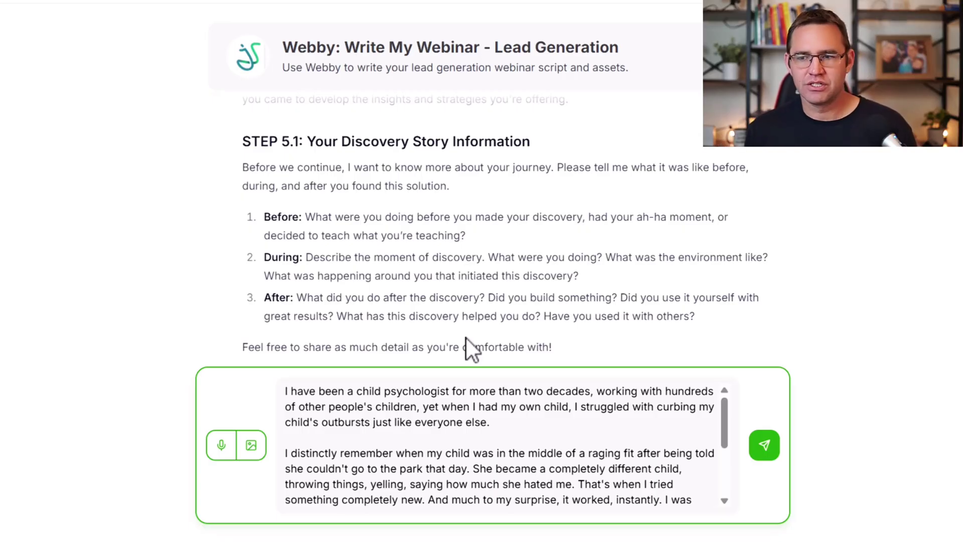
drag(467, 236, 308, 216)
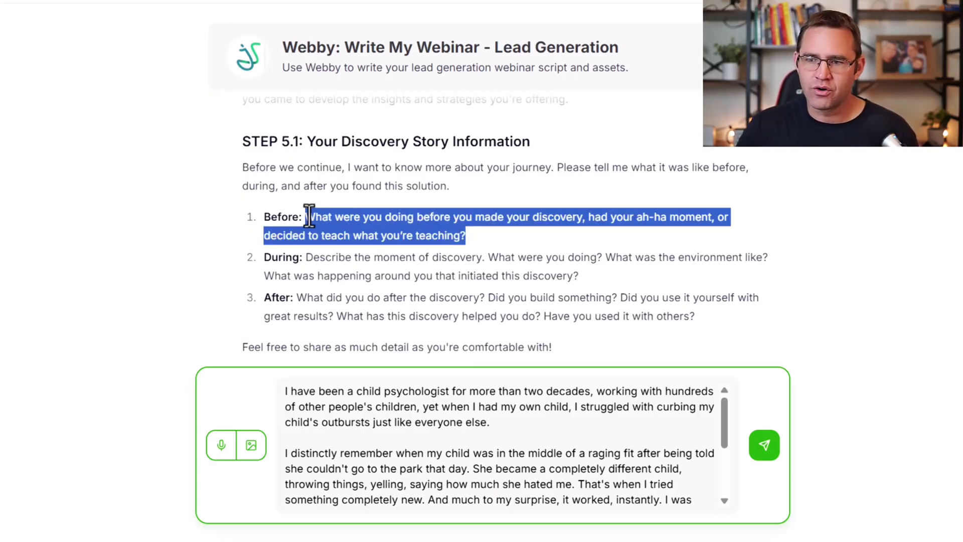
click(317, 277)
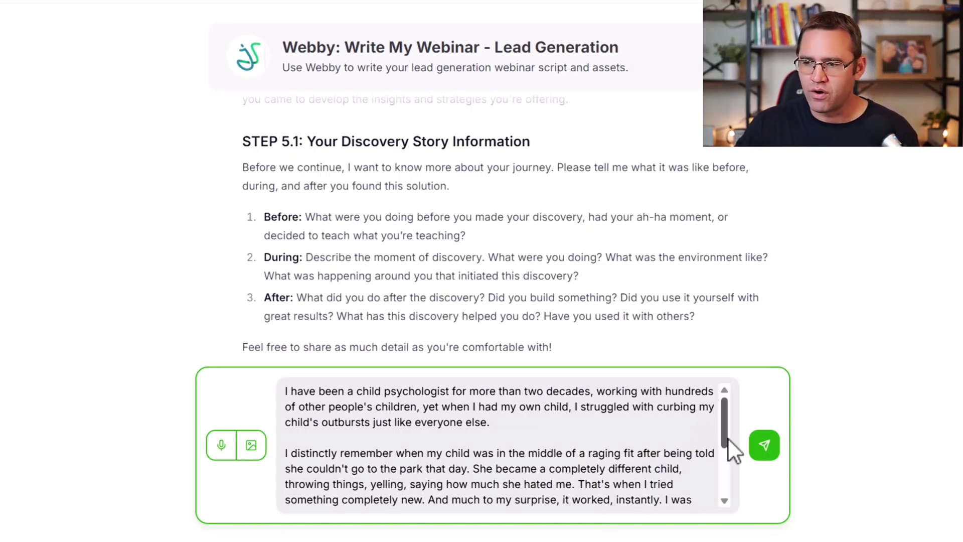
drag(726, 438, 719, 488)
Send the discovery story and review its three paragraphs in the chat
click(766, 451)
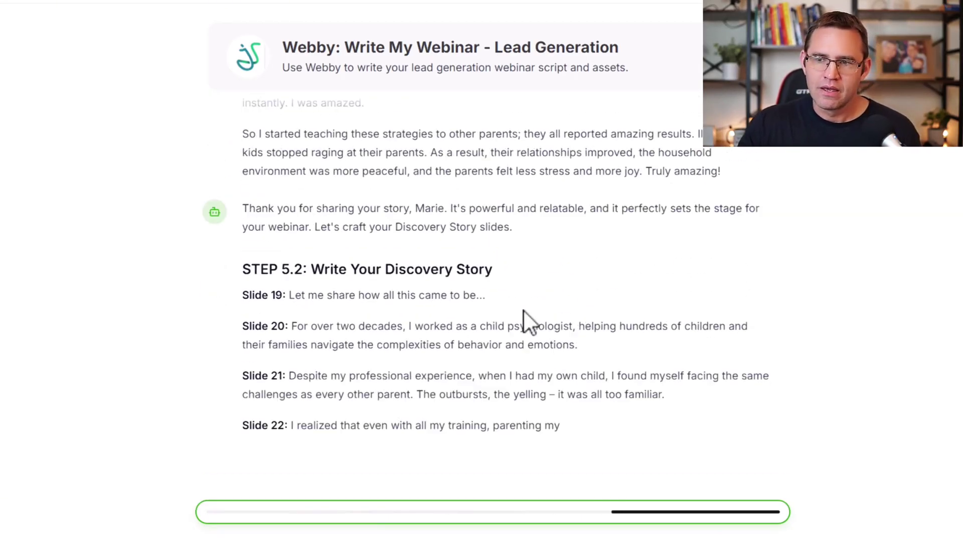
scroll(524, 311, up, 5)
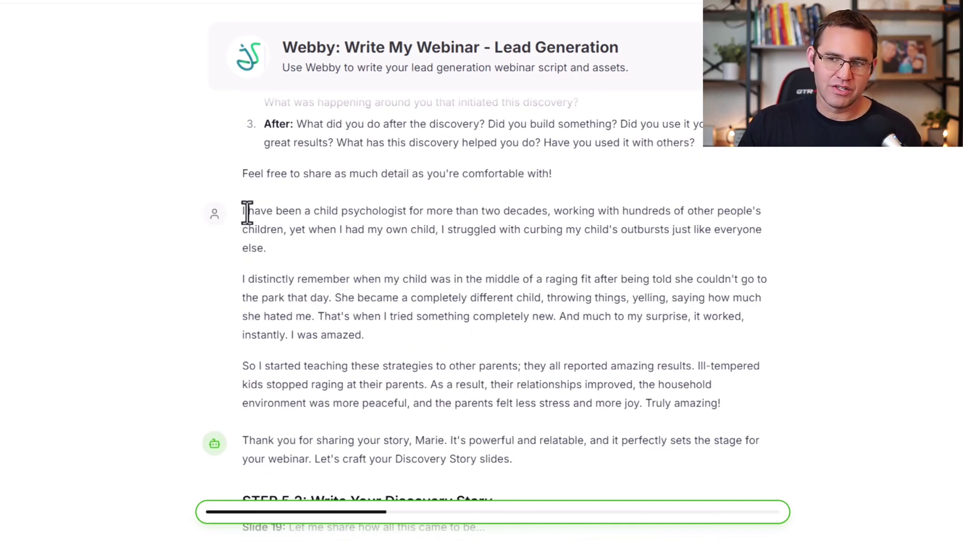
drag(247, 211, 495, 262)
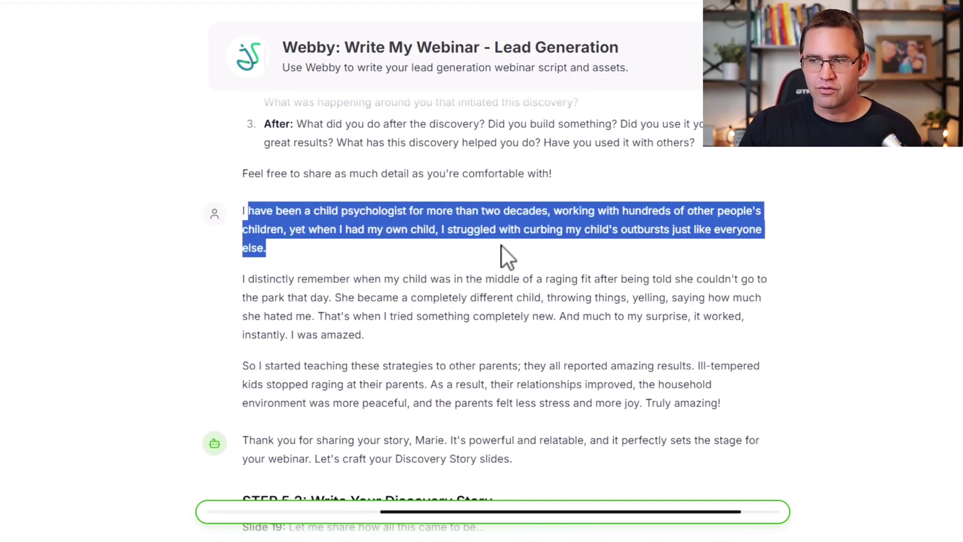
scroll(503, 235, up, 2)
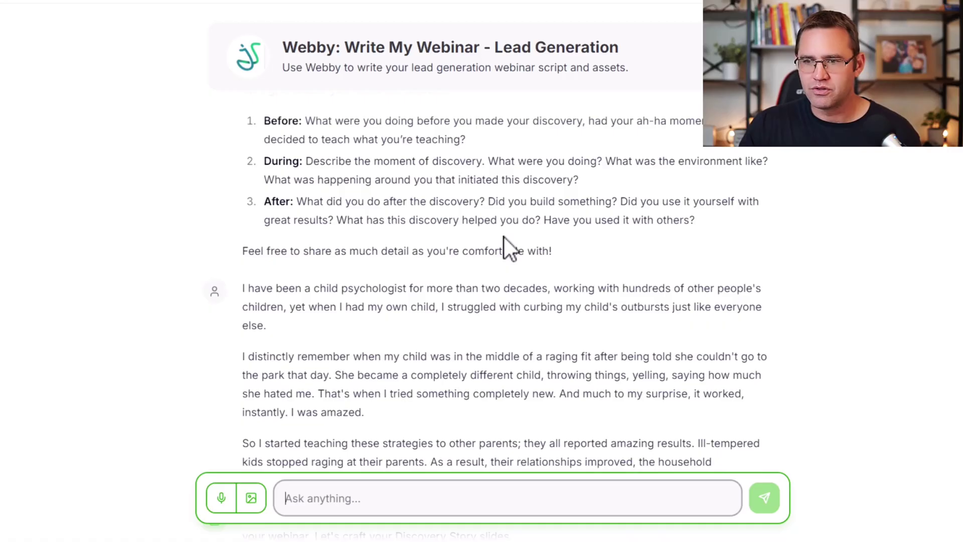
scroll(504, 236, down, 2)
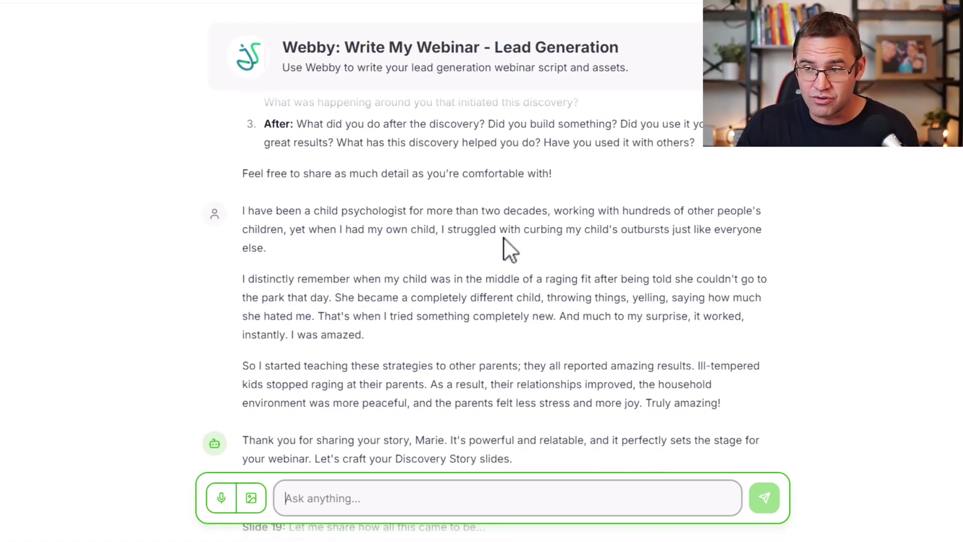
drag(243, 284, 470, 324)
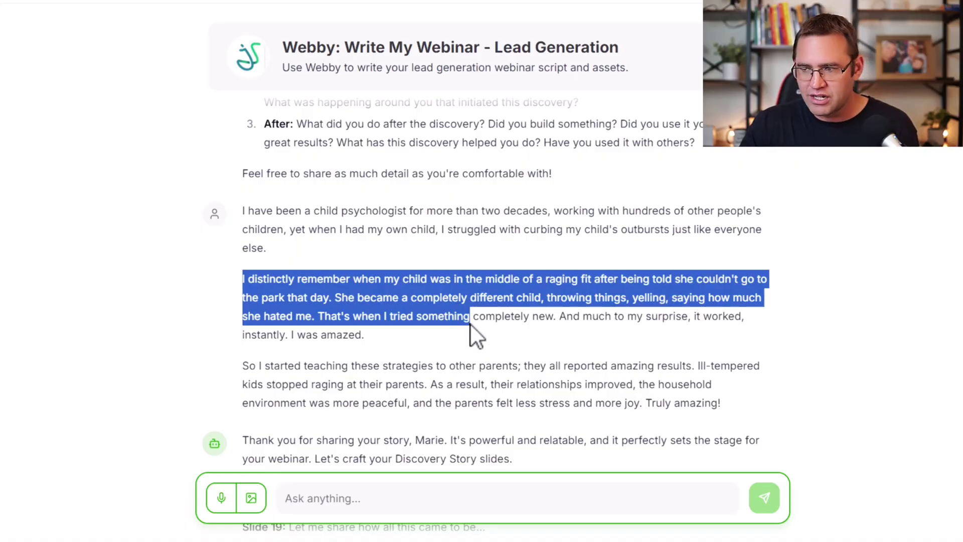
scroll(471, 325, down, 2)
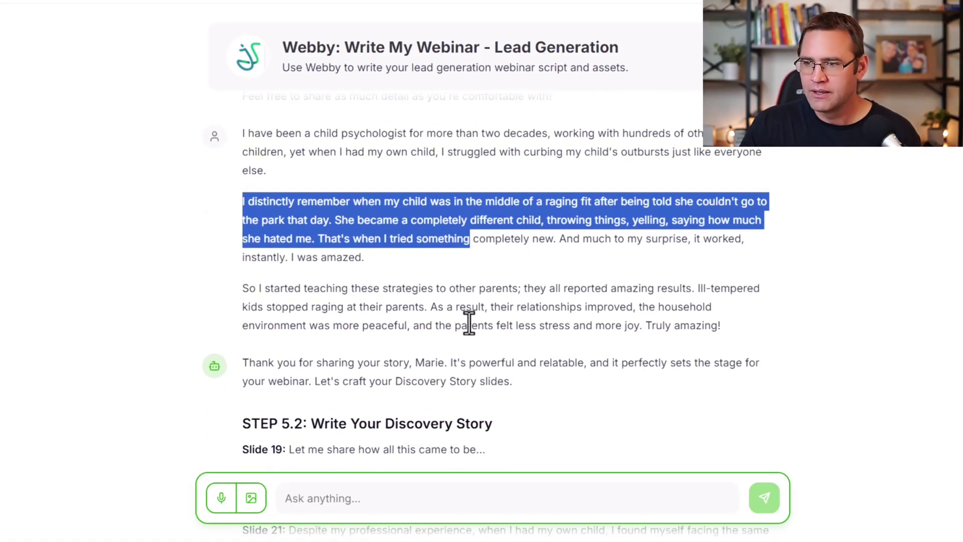
click(466, 321)
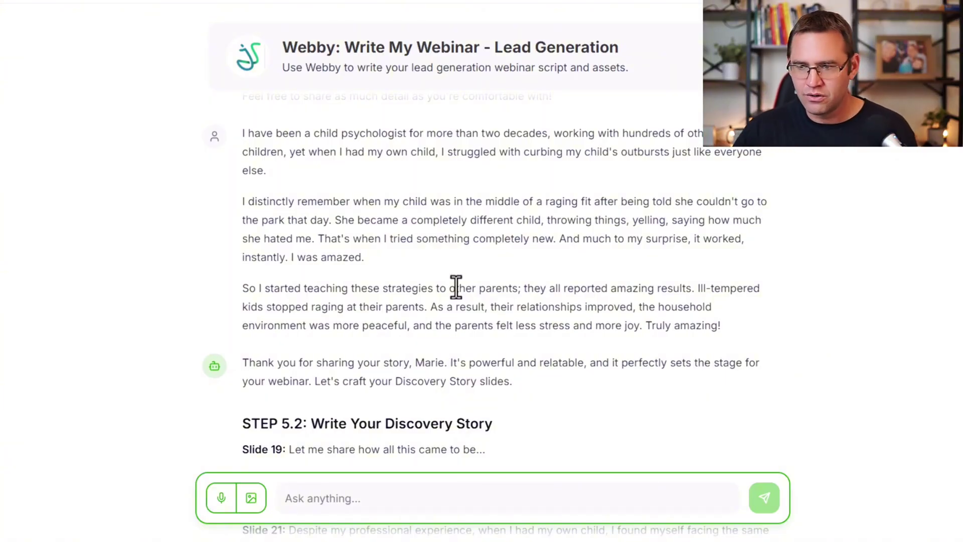
drag(230, 289, 640, 305)
scroll(640, 305, down, 3)
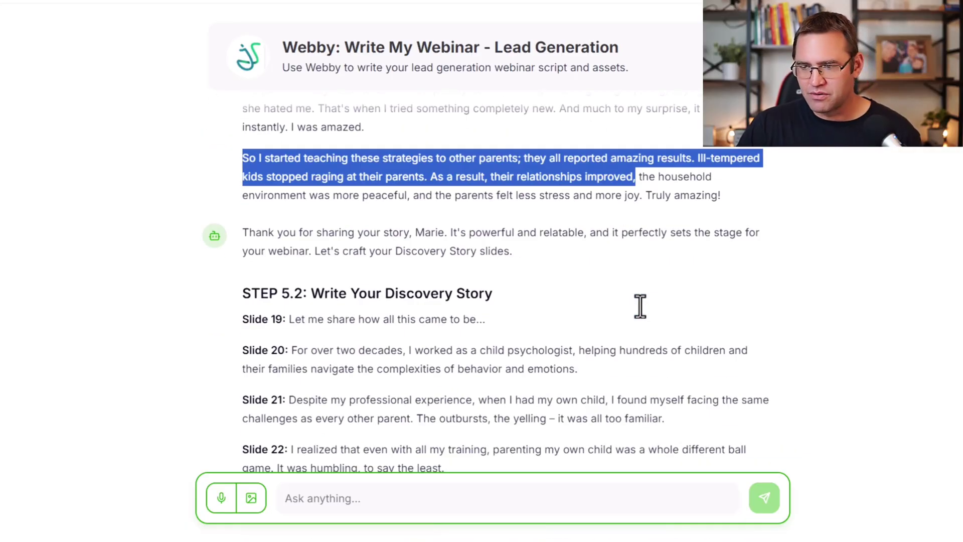
click(622, 267)
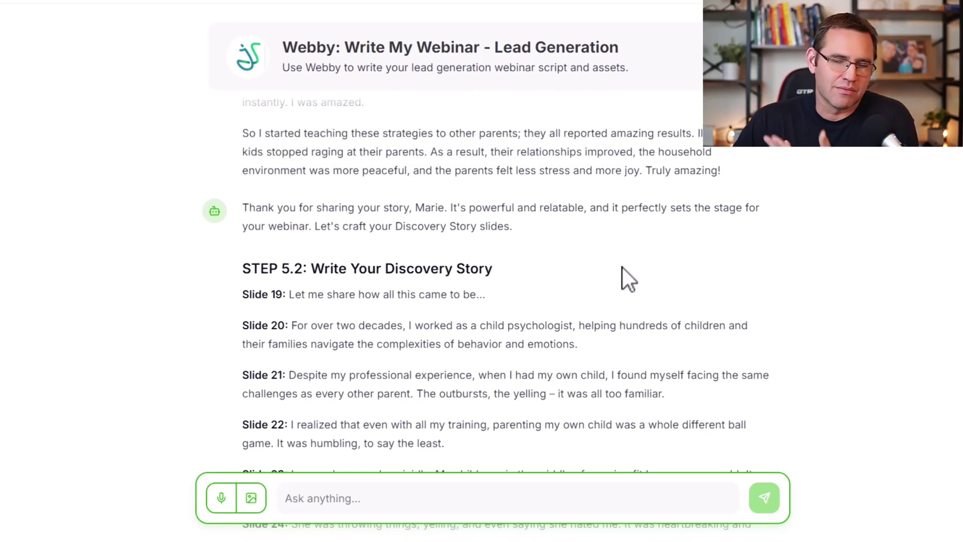
Read through the generated Discovery Story slides 20 to 28
scroll(449, 242, up, 2)
scroll(394, 206, down, 3)
scroll(394, 205, down, 2)
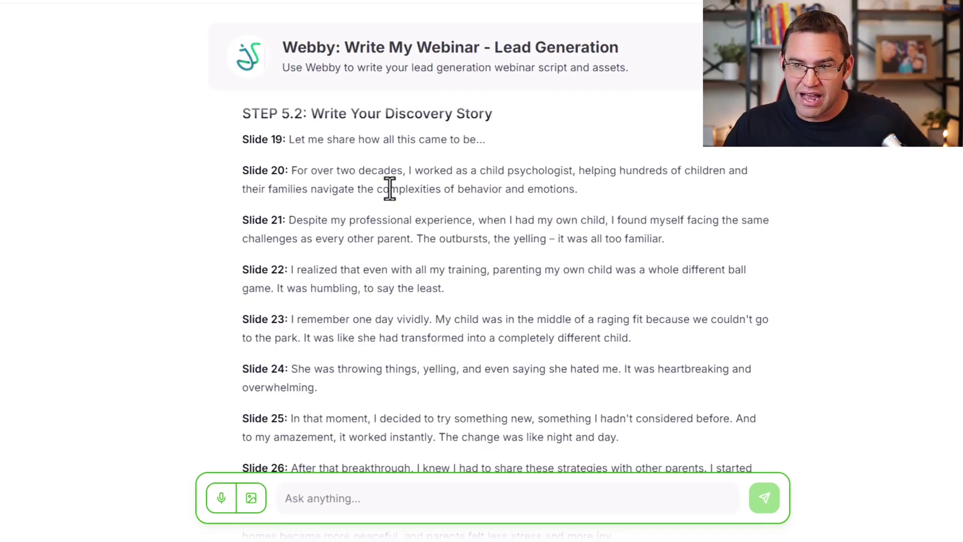
drag(311, 170, 585, 186)
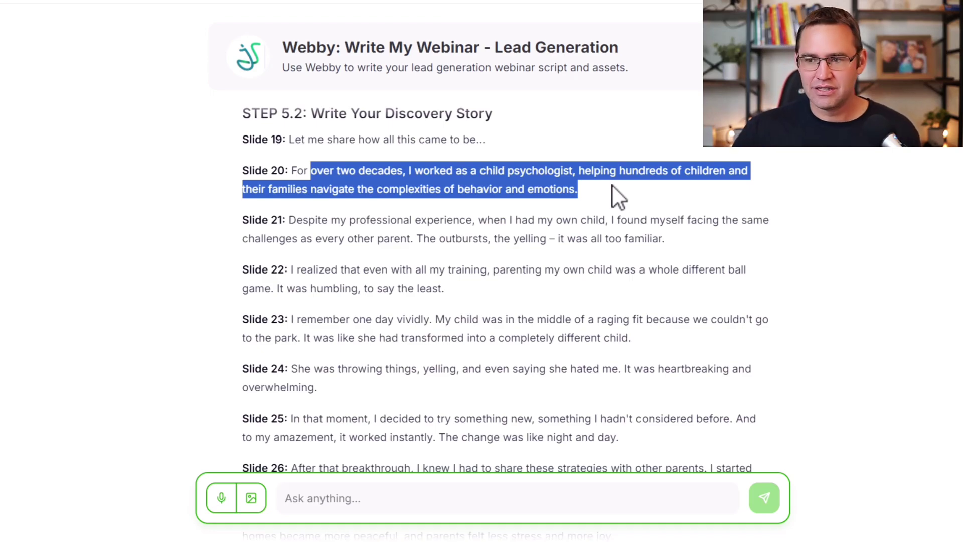
scroll(570, 232, down, 2)
drag(370, 142, 558, 174)
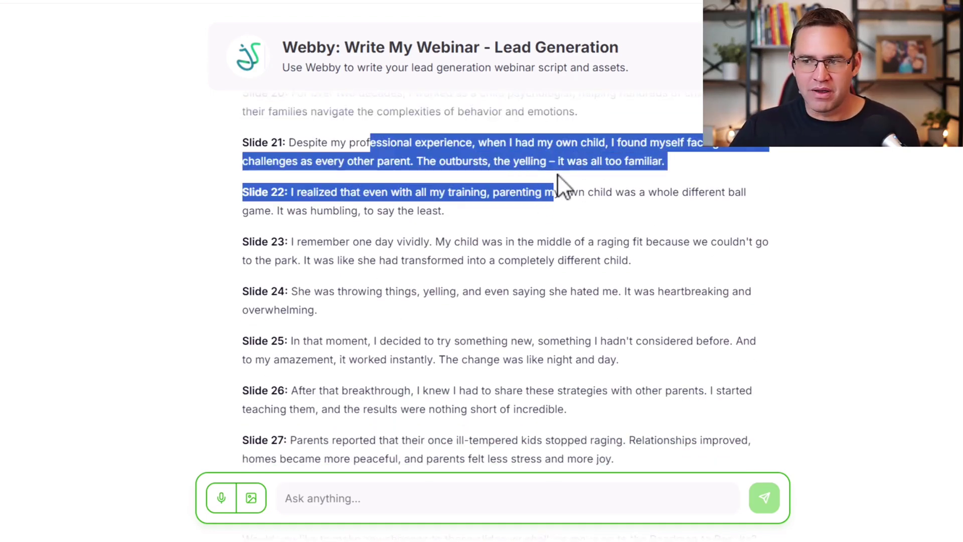
click(536, 210)
scroll(408, 217, down, 2)
scroll(435, 249, down, 2)
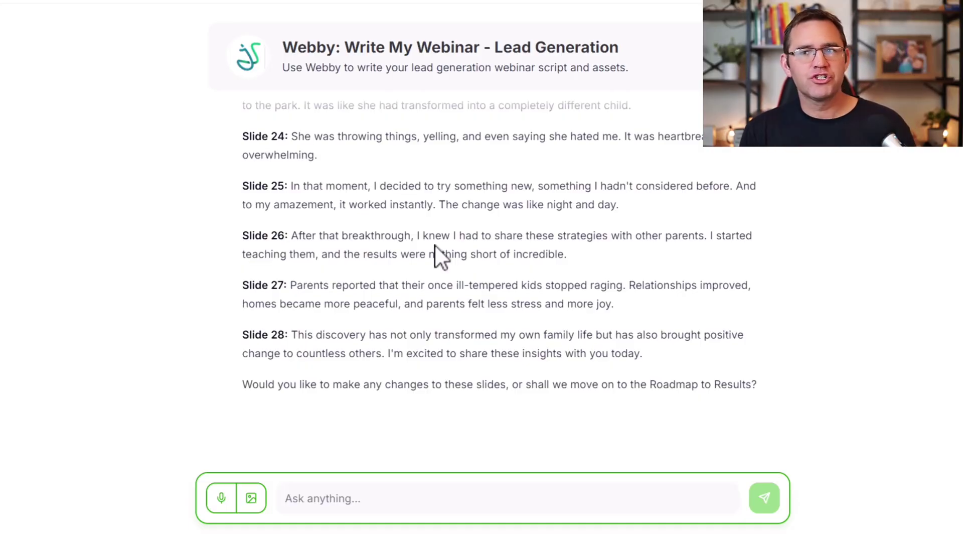
scroll(469, 405, down, 1)
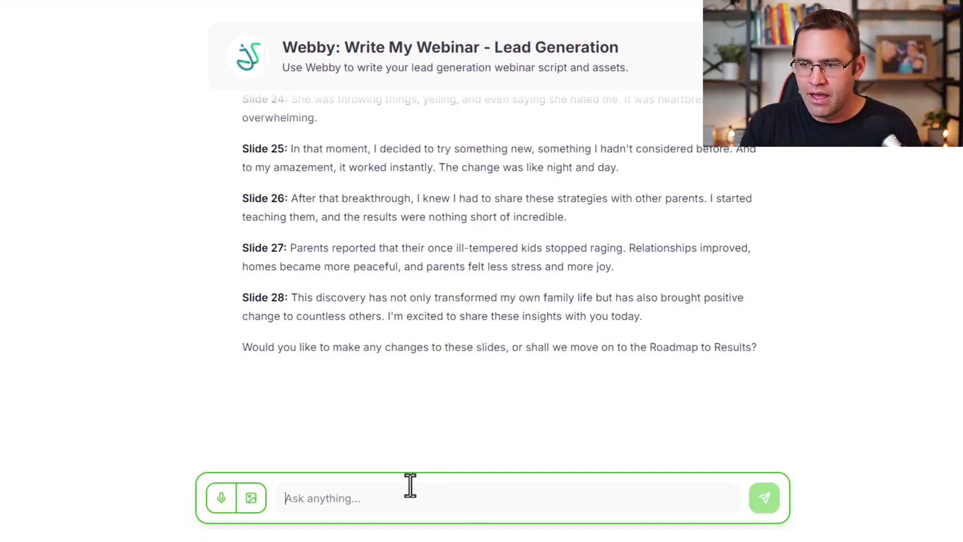
Reply 'yes' to proceed to STEP 6.1: Roadmap to Results
text(yes)
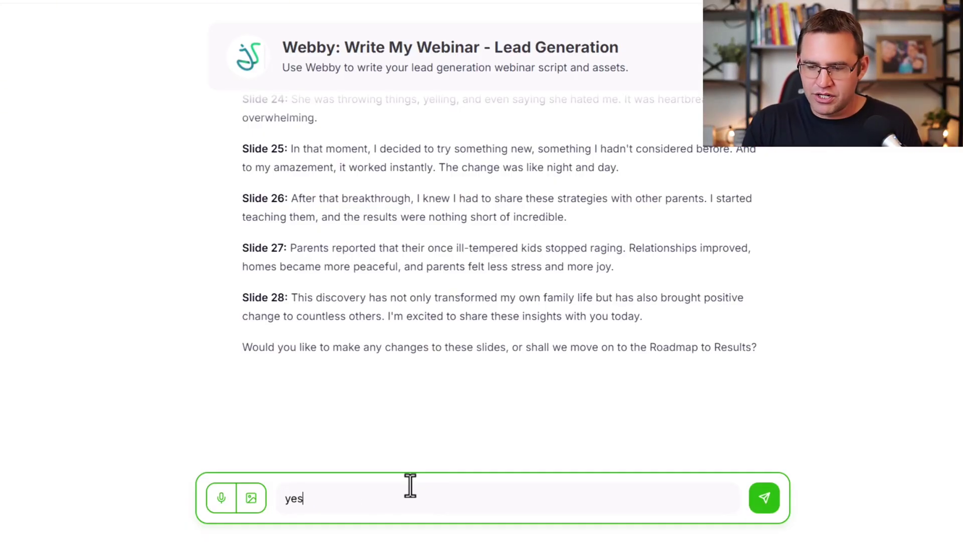
key(Return)
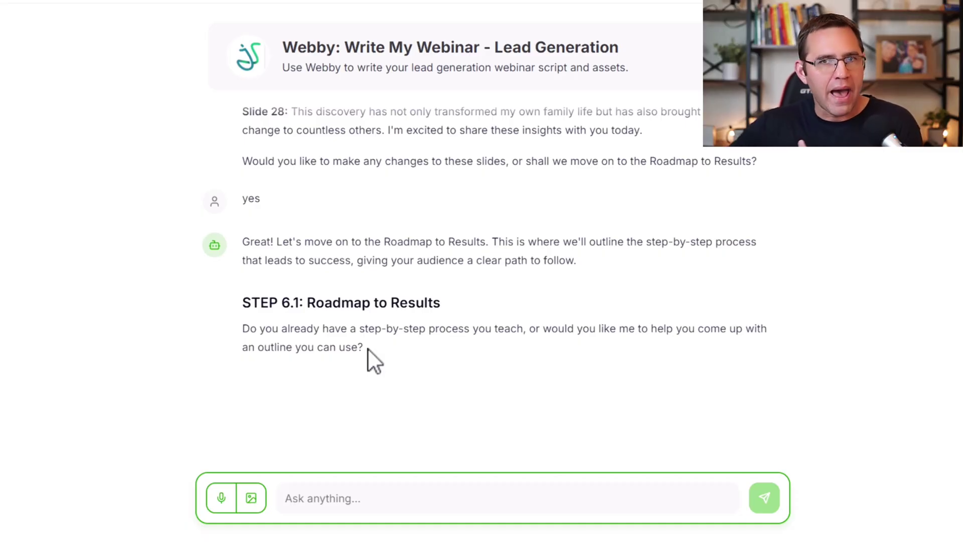
click(350, 497)
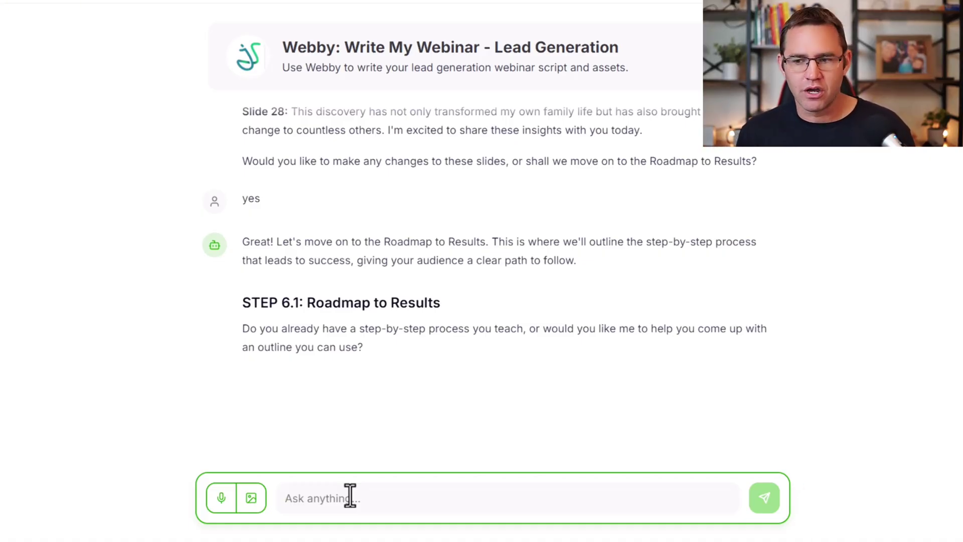
Paste the three-step Calm Connection Method outline, look it over, and send it
key(ctrl+v)
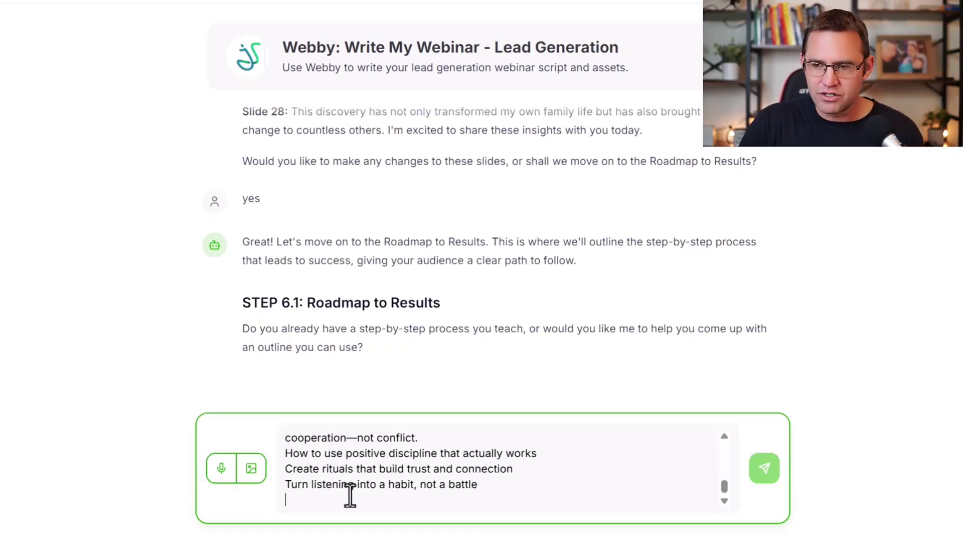
scroll(446, 424, up, 3)
scroll(454, 429, up, 3)
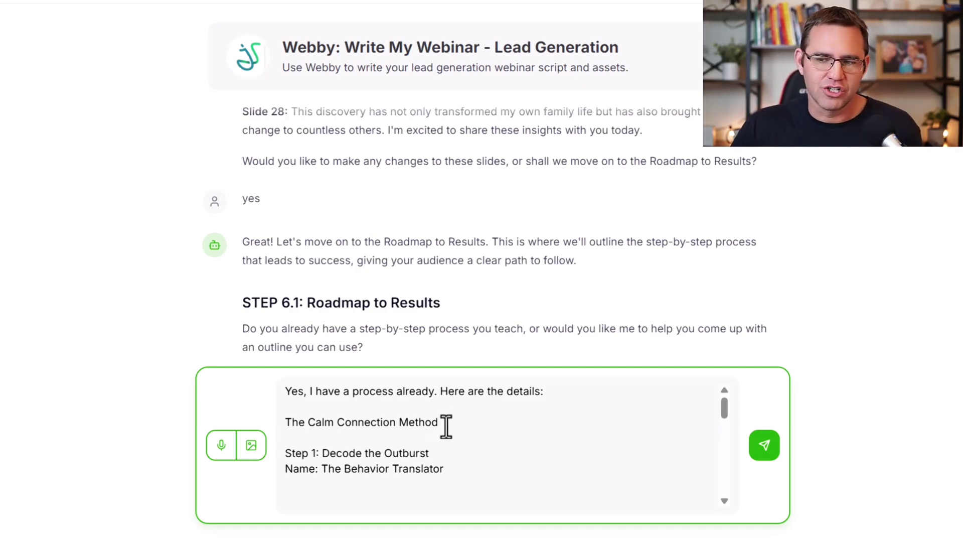
scroll(449, 424, down, 2)
scroll(441, 424, up, 2)
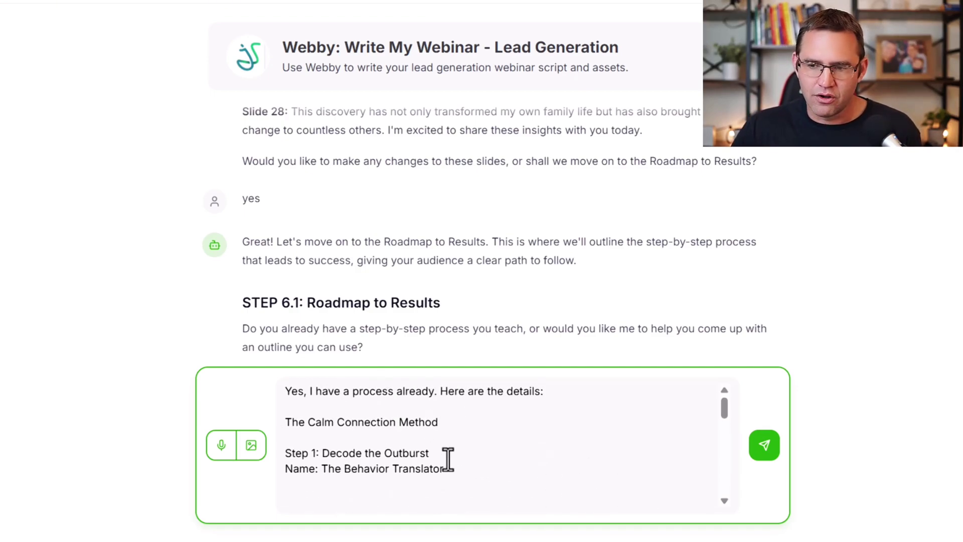
scroll(452, 454, down, 4)
scroll(406, 440, down, 2)
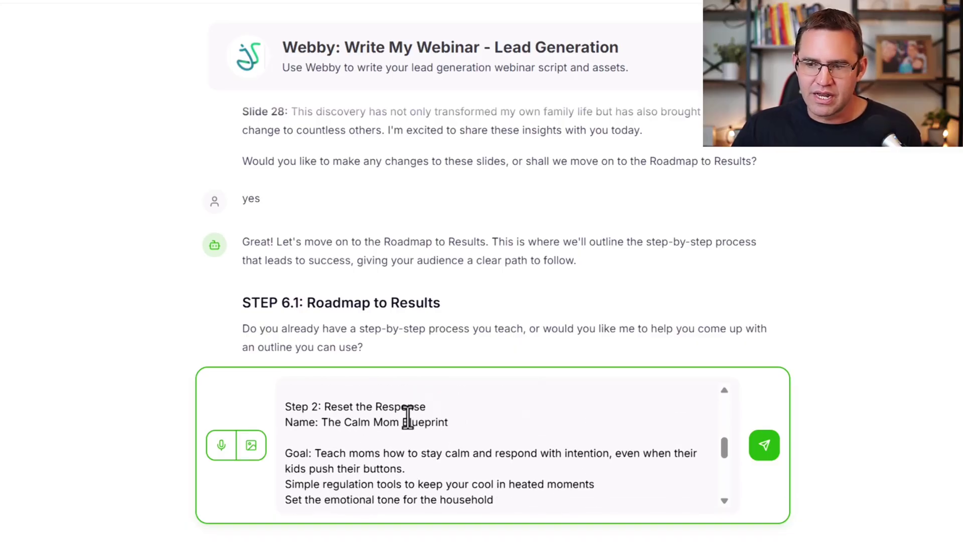
scroll(401, 421, down, 3)
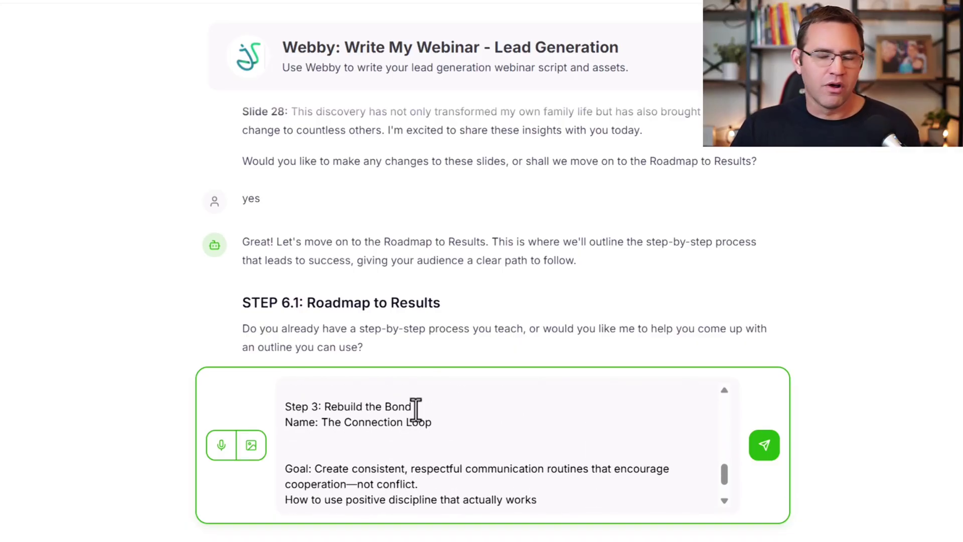
scroll(439, 419, down, 1)
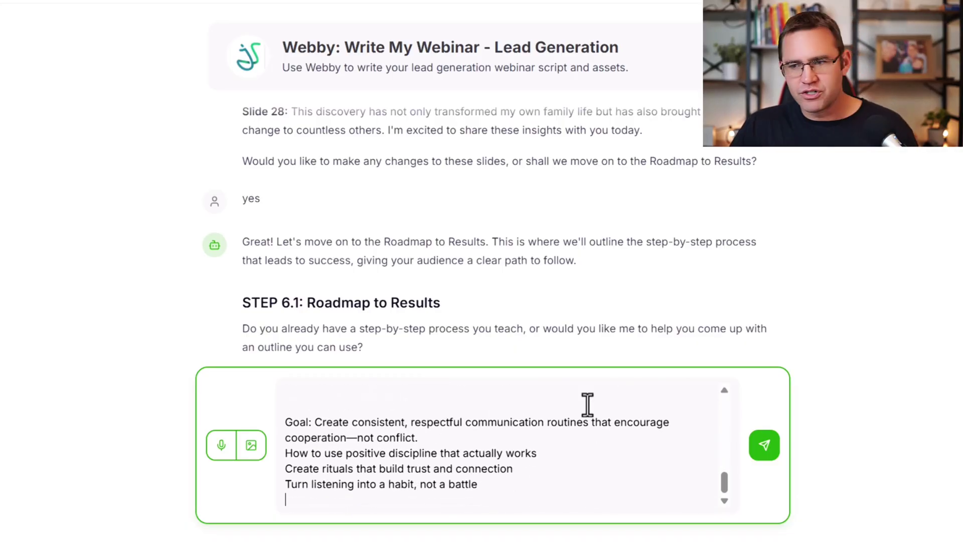
click(763, 447)
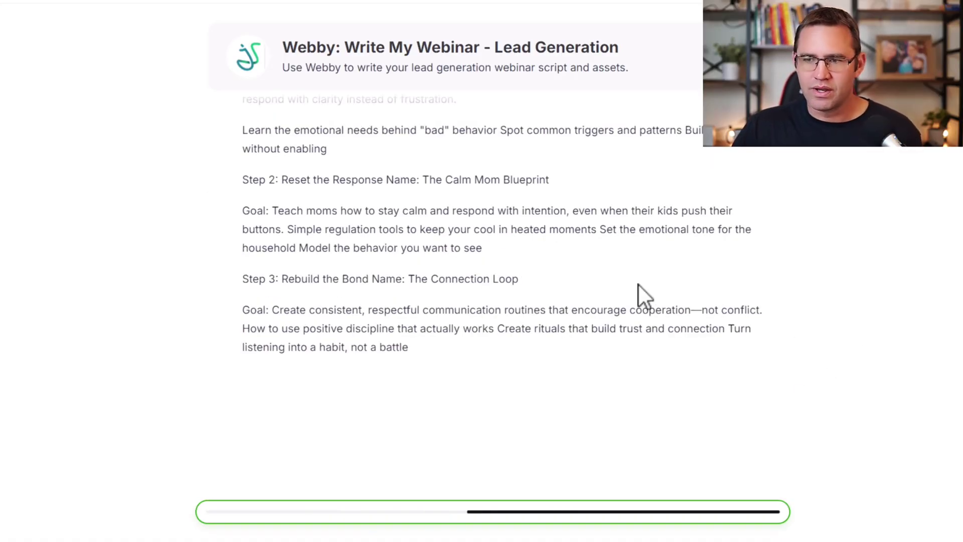
scroll(639, 295, up, 5)
scroll(482, 281, down, 8)
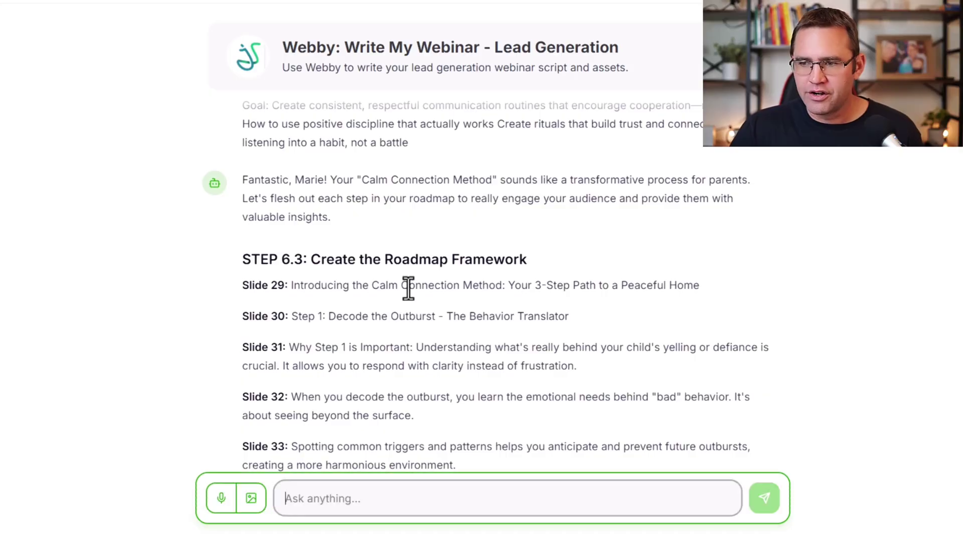
drag(409, 285, 634, 285)
click(445, 339)
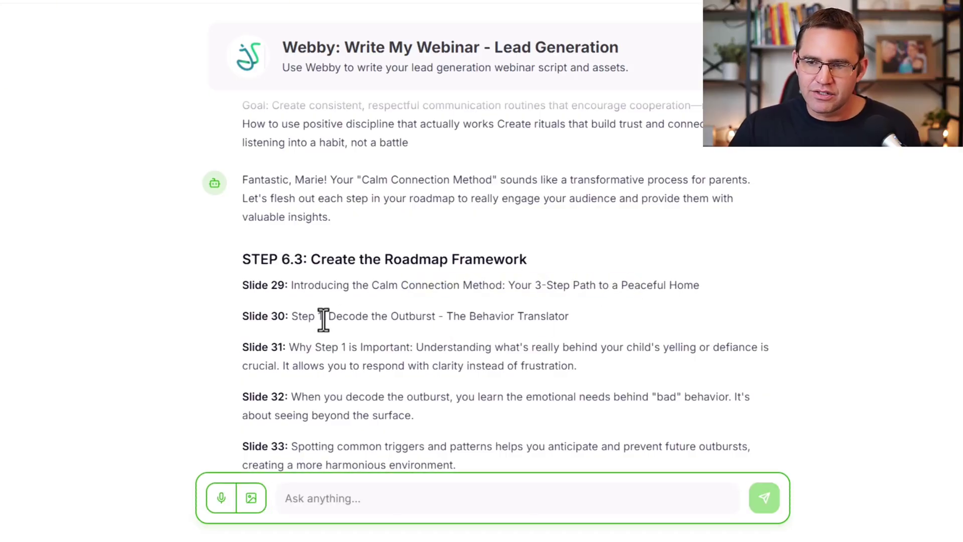
drag(322, 316, 484, 312)
scroll(481, 313, down, 2)
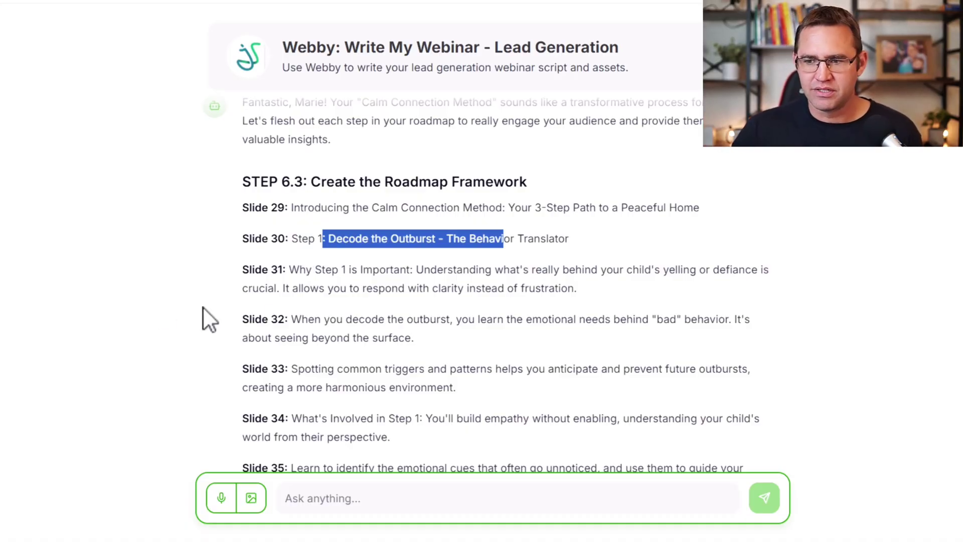
scroll(307, 323, down, 4)
scroll(321, 301, up, 2)
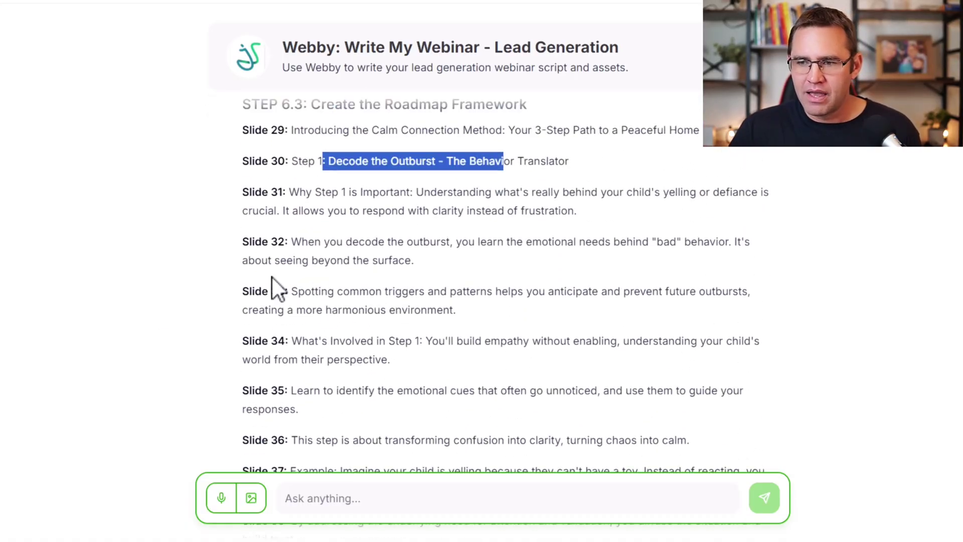
drag(302, 341, 411, 336)
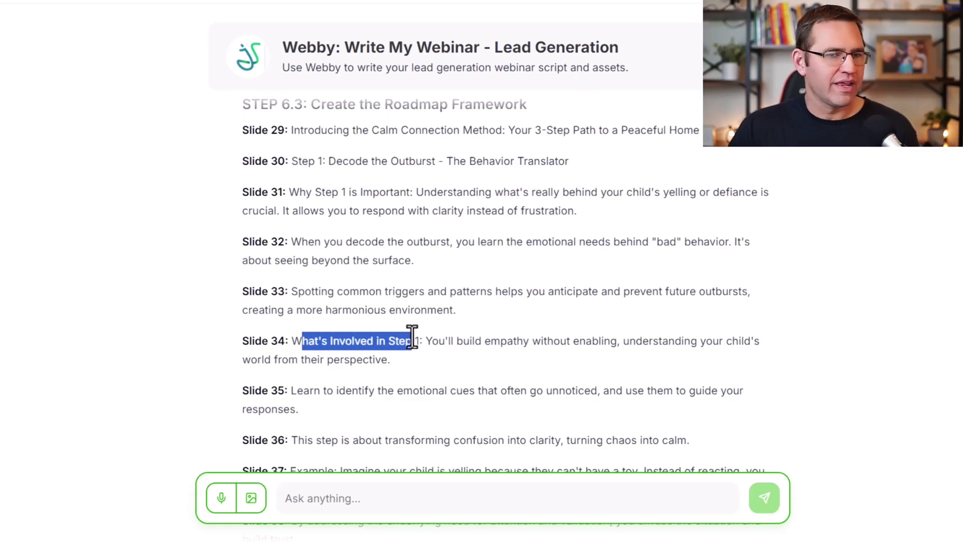
scroll(411, 336, down, 4)
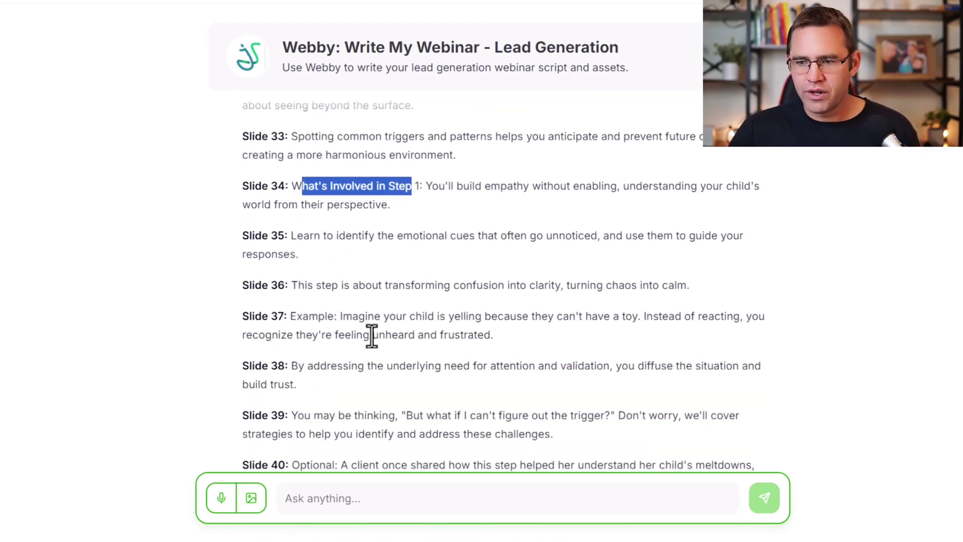
scroll(414, 324, down, 3)
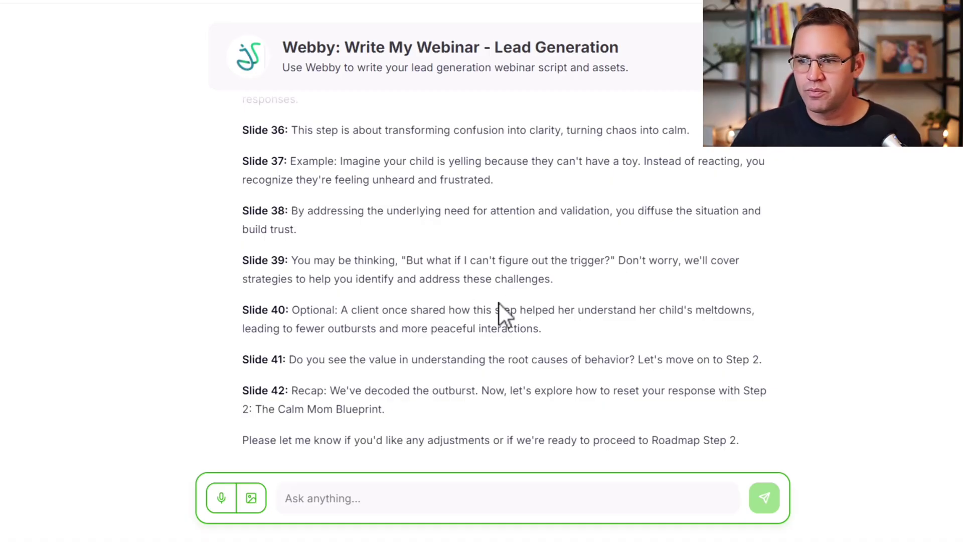
scroll(502, 301, up, 3)
scroll(509, 296, up, 5)
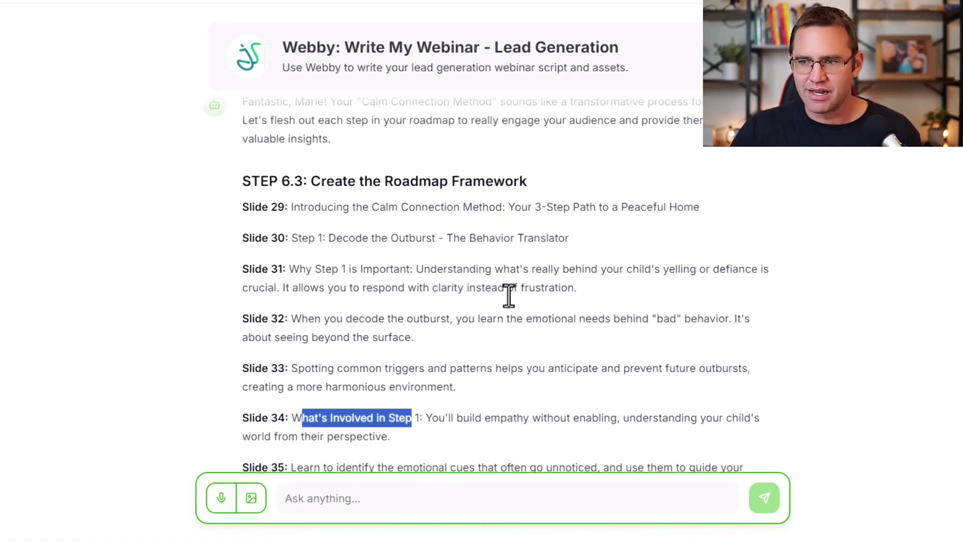
drag(319, 183, 484, 203)
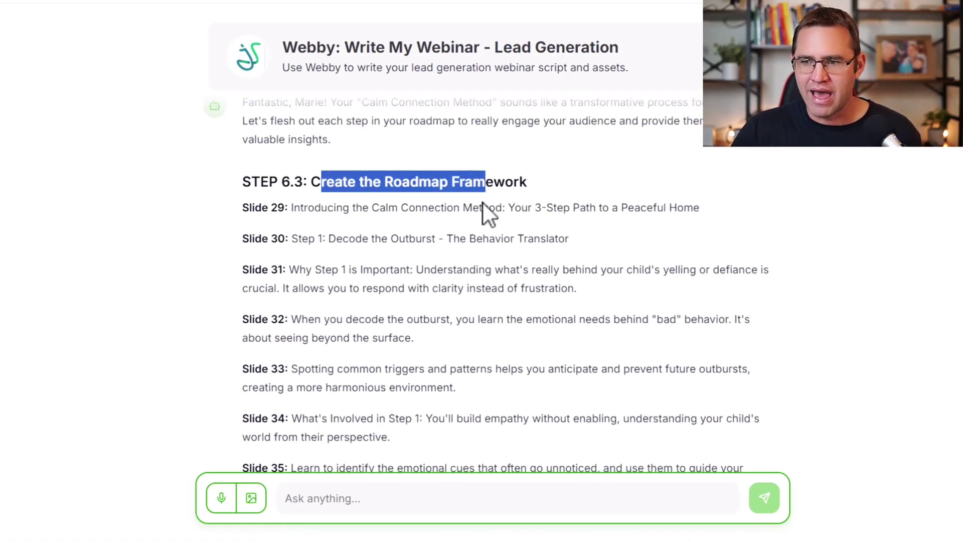
scroll(488, 231, down, 3)
scroll(488, 230, down, 5)
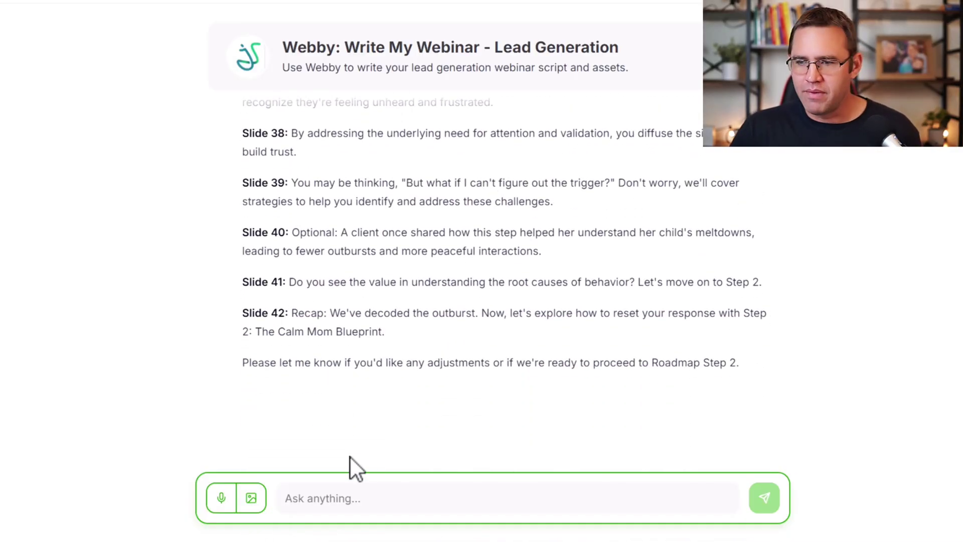
Paste and send a request for deeper emotional copy on every Step 1 slide
click(339, 499)
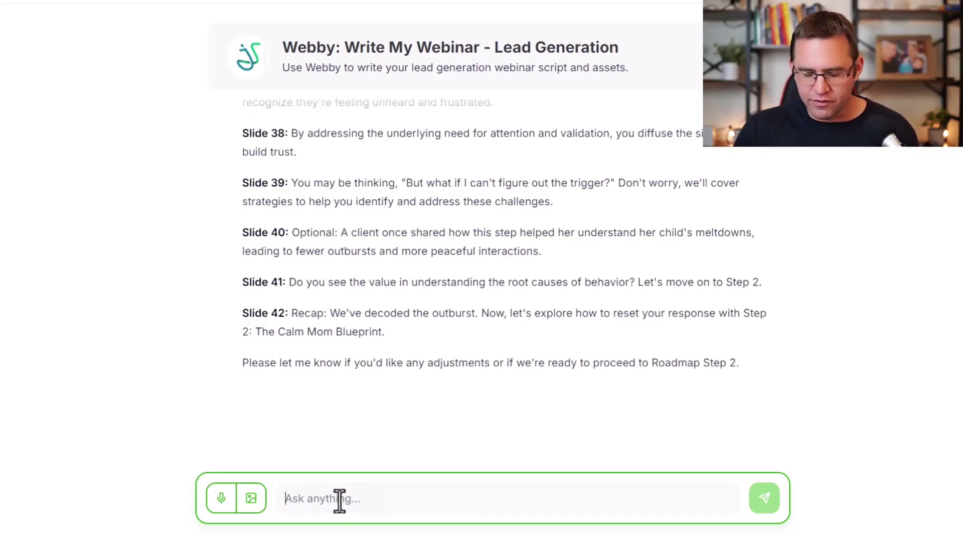
text(This is good but I would like a bit more depth to each slide. Double down on the emotional depth of the copy)
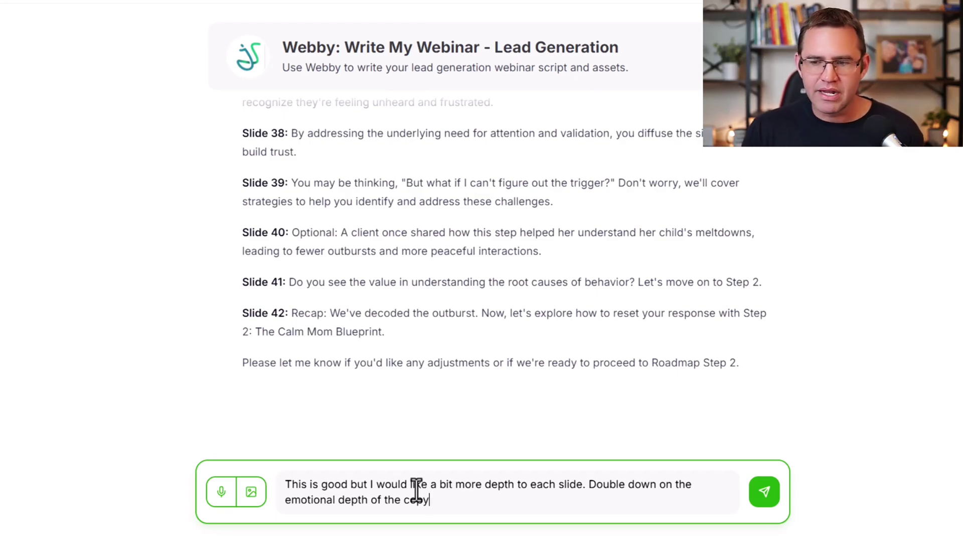
click(763, 494)
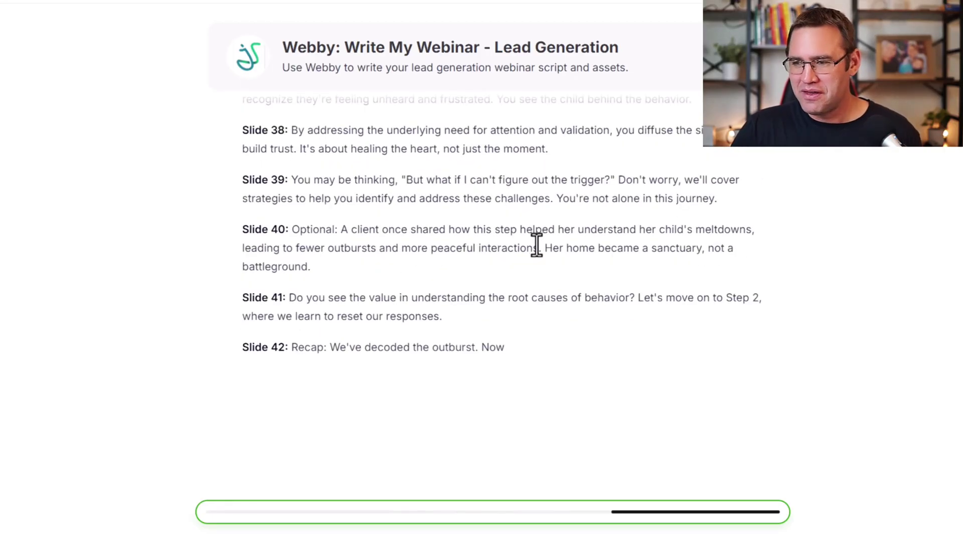
Scroll through the revised Roadmap Step 1 slides ending at Slide 42
scroll(540, 245, up, 10)
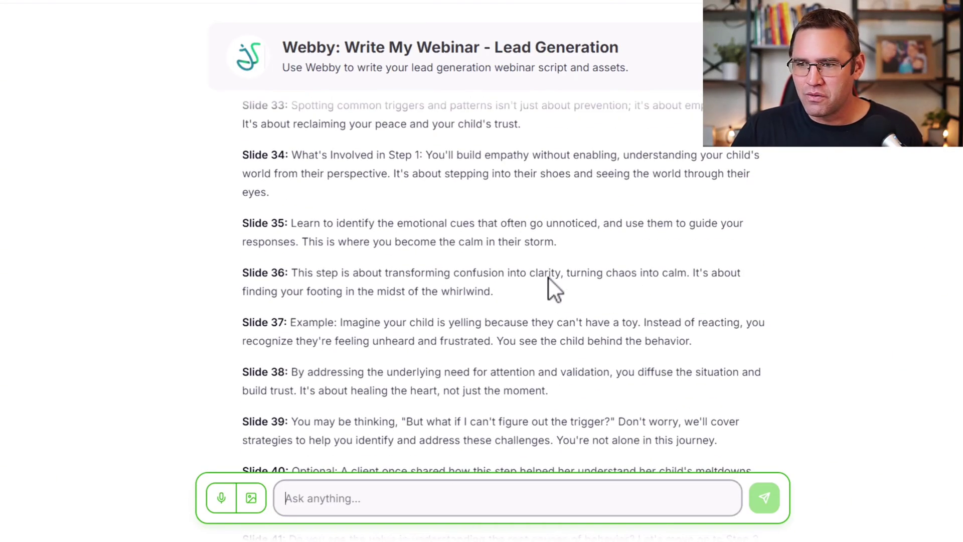
scroll(547, 275, down, 6)
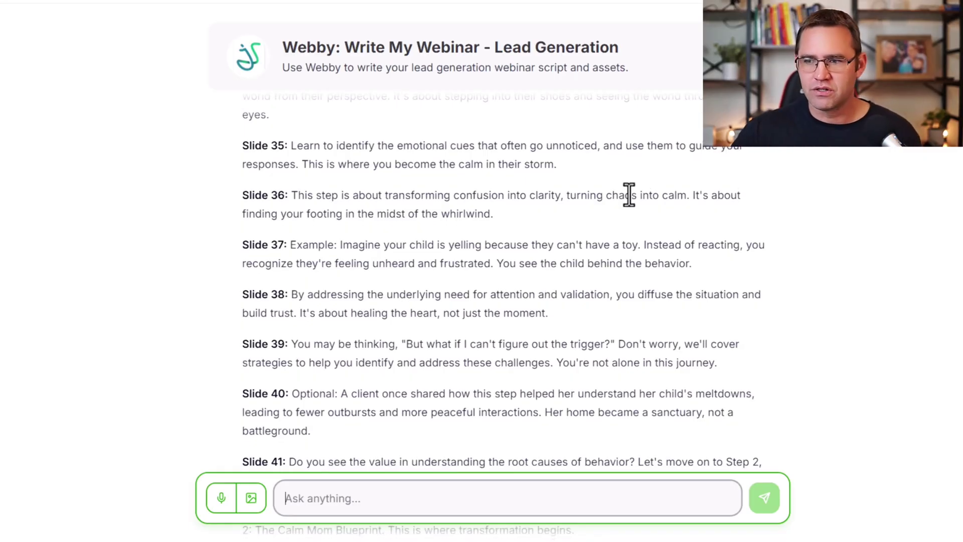
scroll(391, 284, down, 4)
click(405, 495)
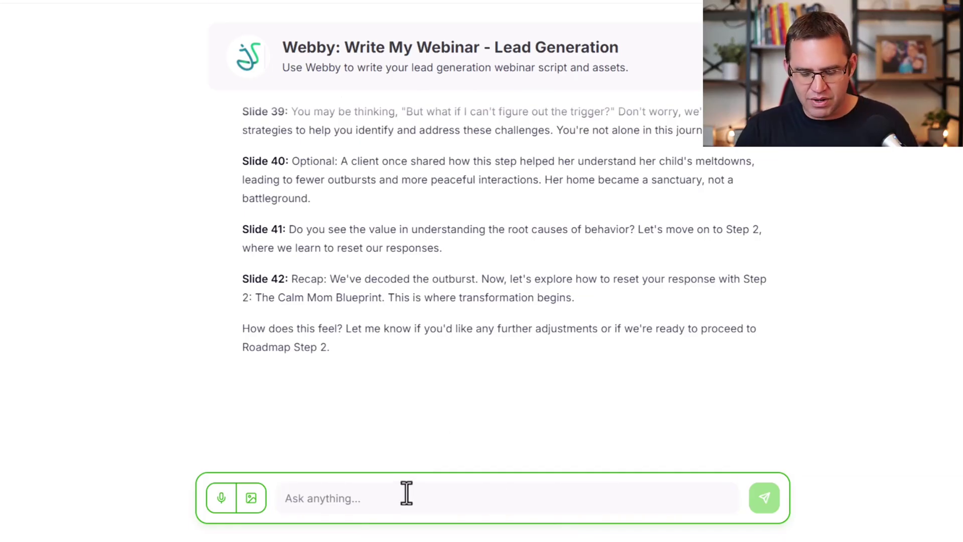
Reply 'yes' twice to generate Roadmap Step 2 (Slides 43–55) and then Step 3
text(yes)
key(Return)
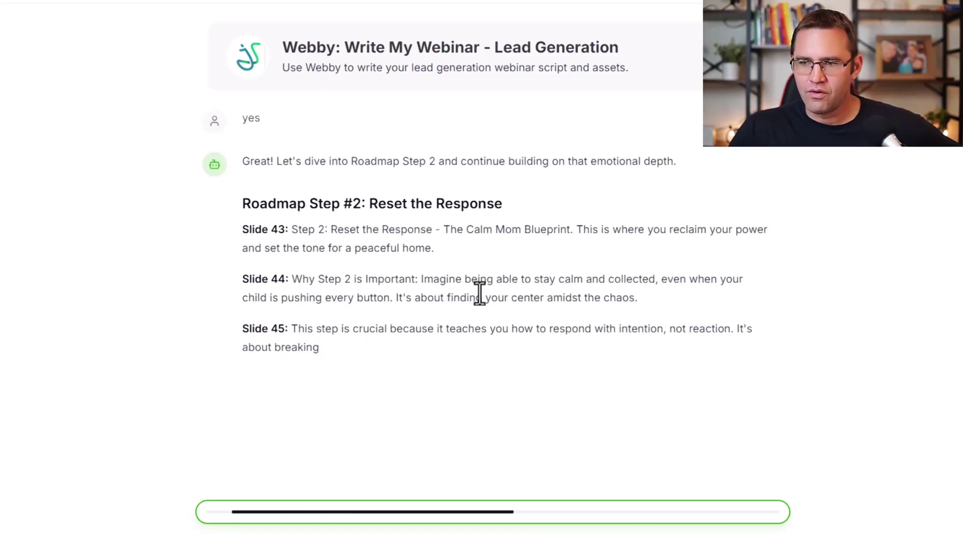
scroll(481, 253, up, 1)
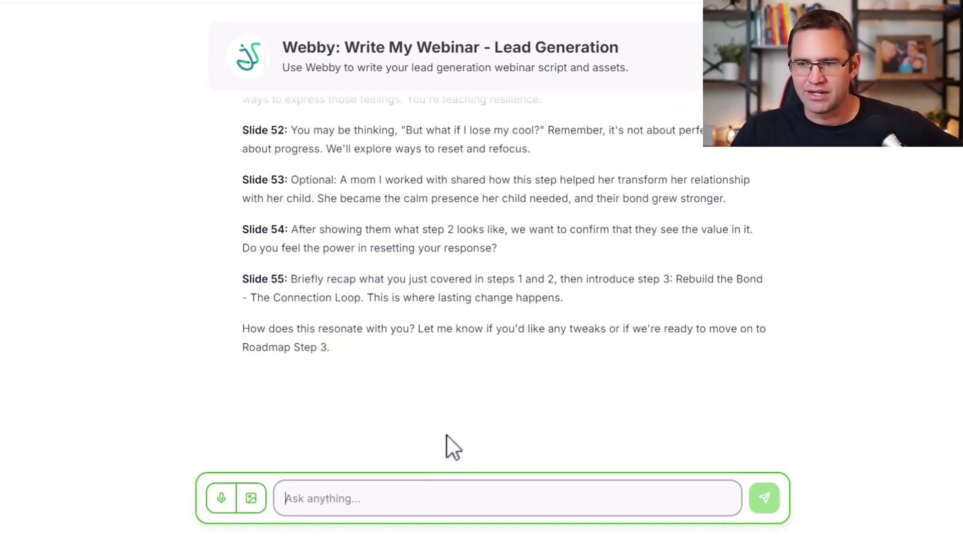
text(yes)
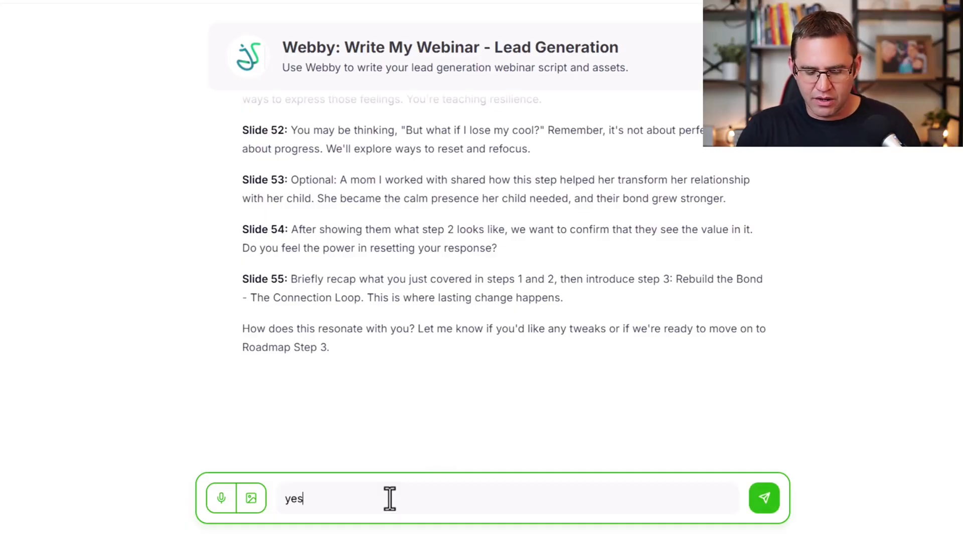
key(Return)
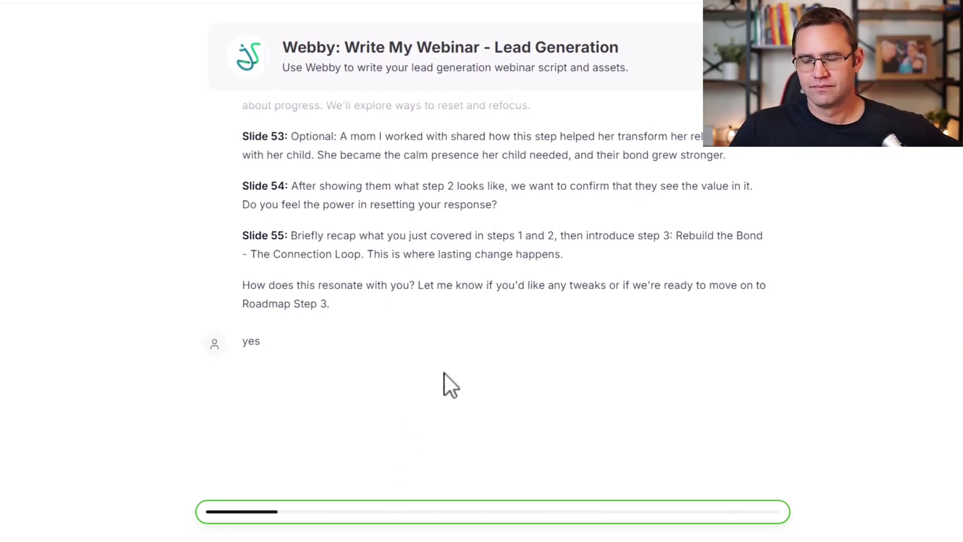